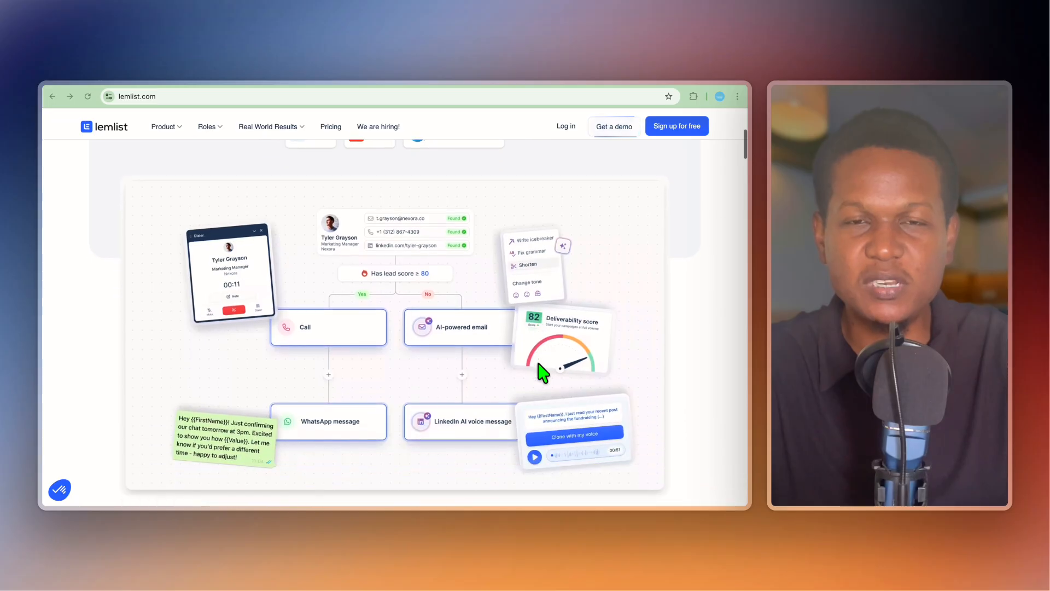
# Step: Look through the lemlist home page from the outreach sequence diagram to the section on finding, enriching and reaching leads
pyautogui.scroll(-3, 539, 366)
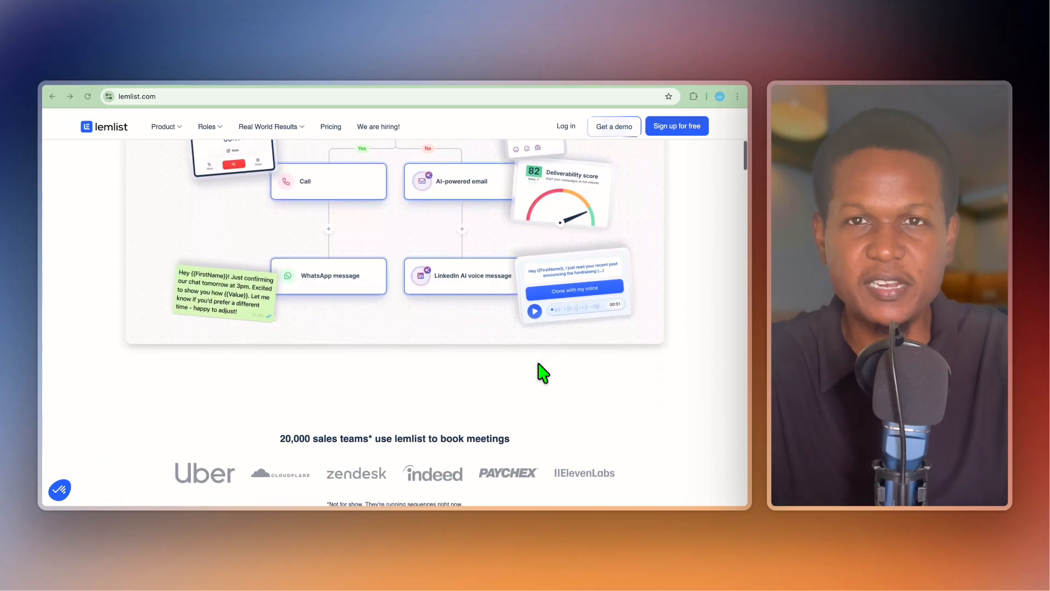
pyautogui.scroll(-1, 542, 372)
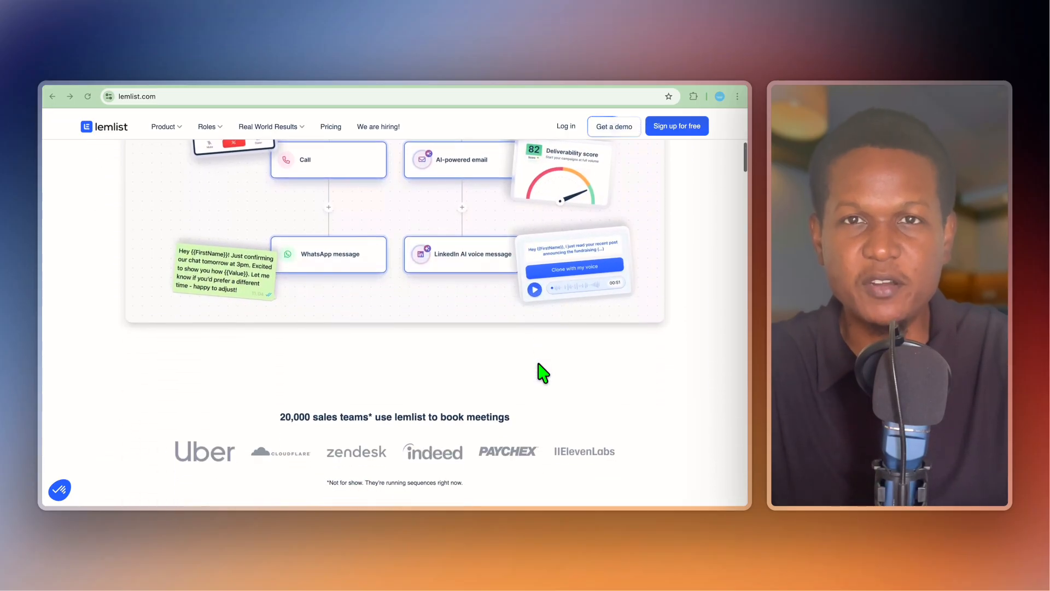
pyautogui.scroll(-1, 541, 373)
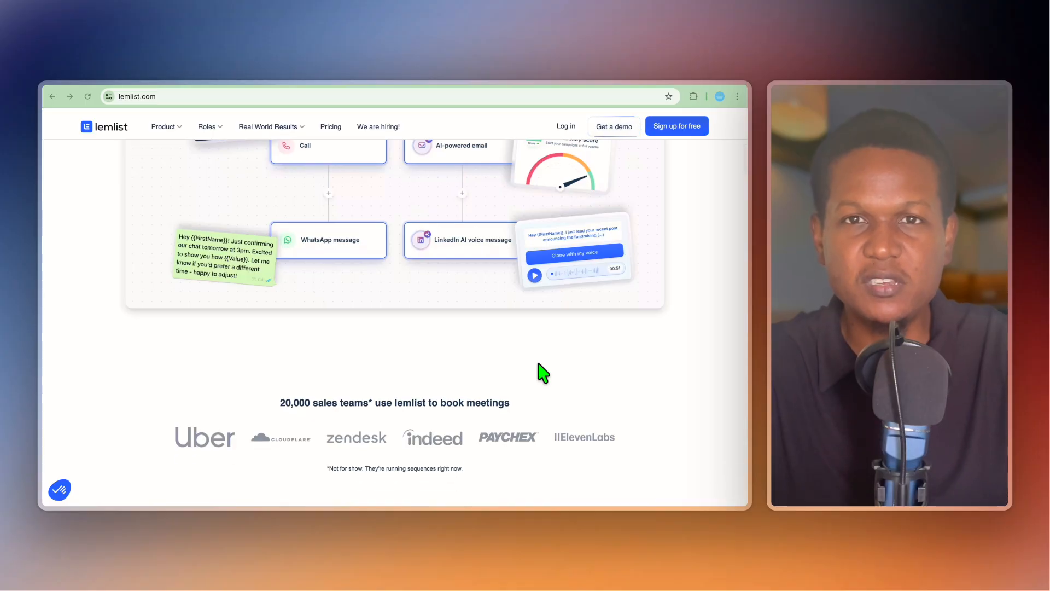
pyautogui.scroll(-1, 541, 373)
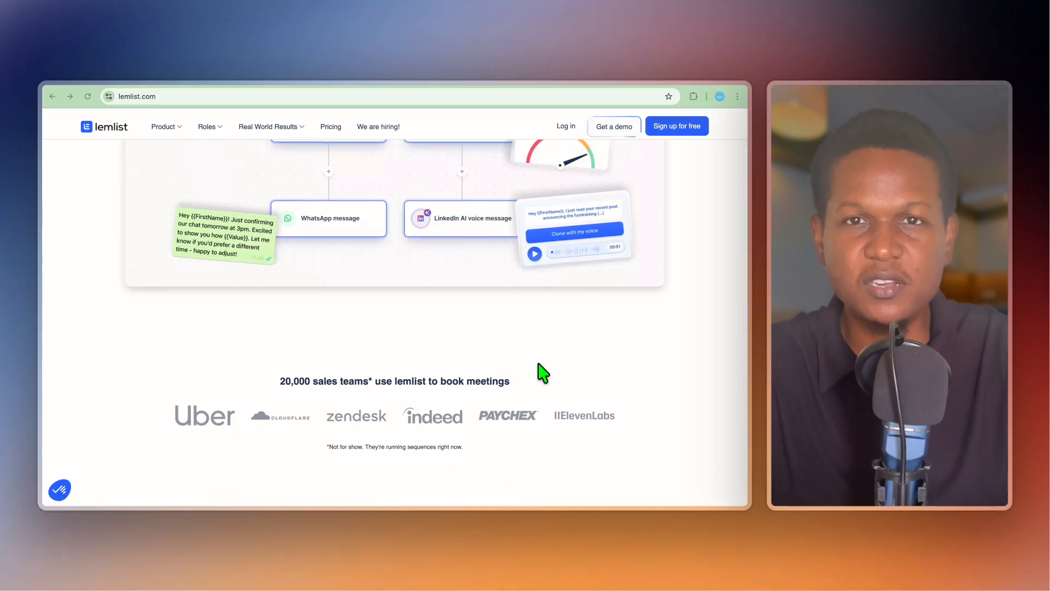
pyautogui.scroll(-1, 544, 373)
pyautogui.scroll(-4, 543, 374)
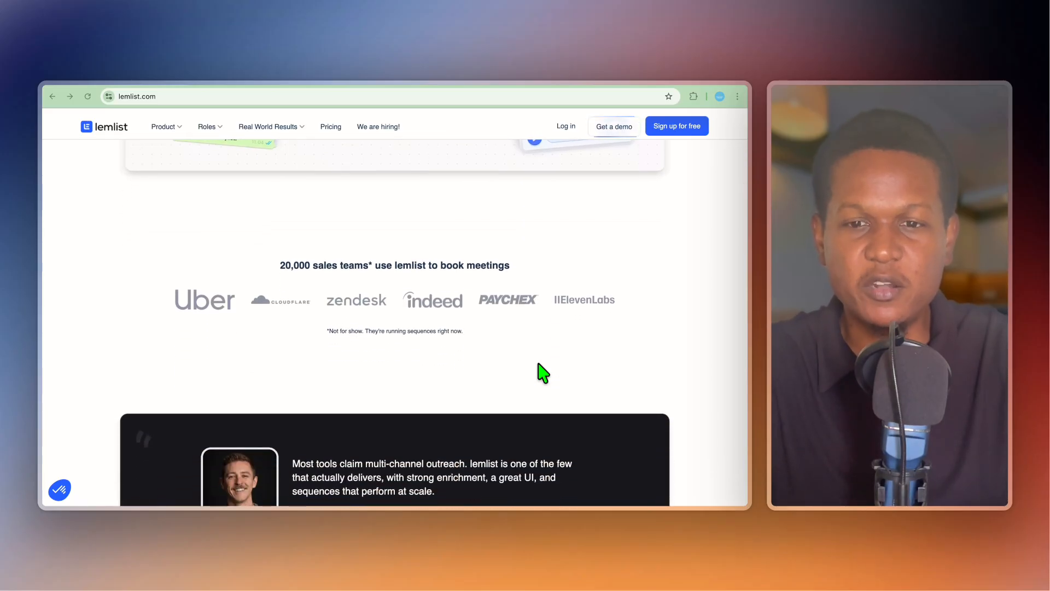
pyautogui.scroll(-5, 543, 374)
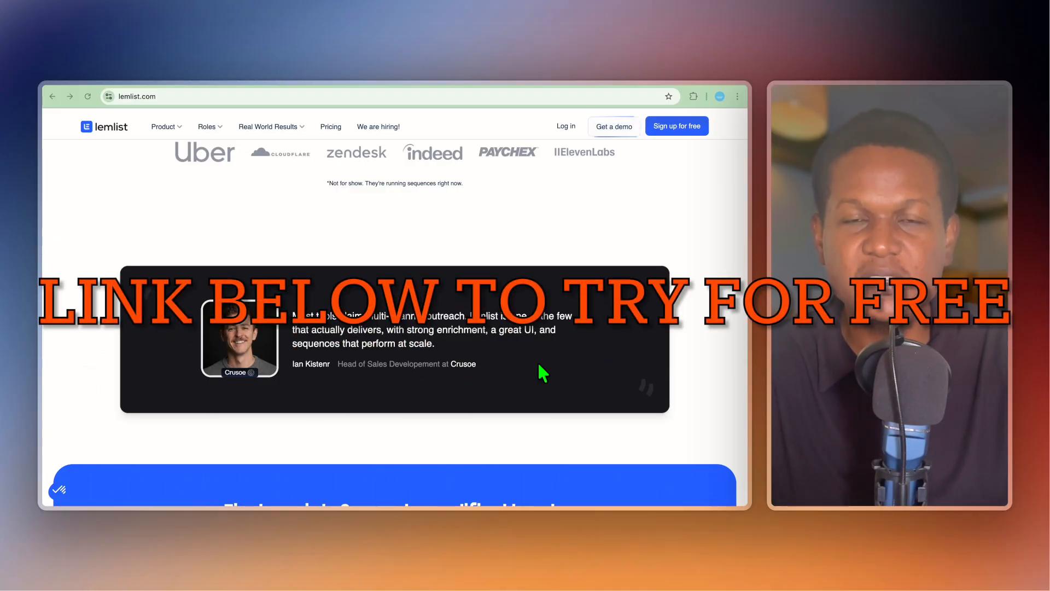
pyautogui.scroll(-5, 543, 374)
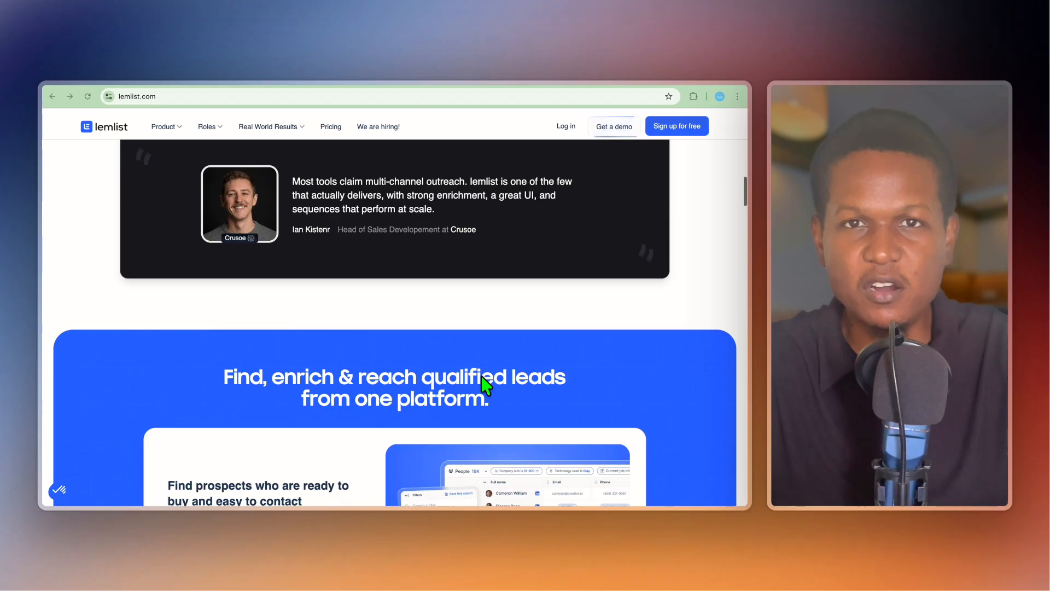
pyautogui.scroll(-1, 482, 376)
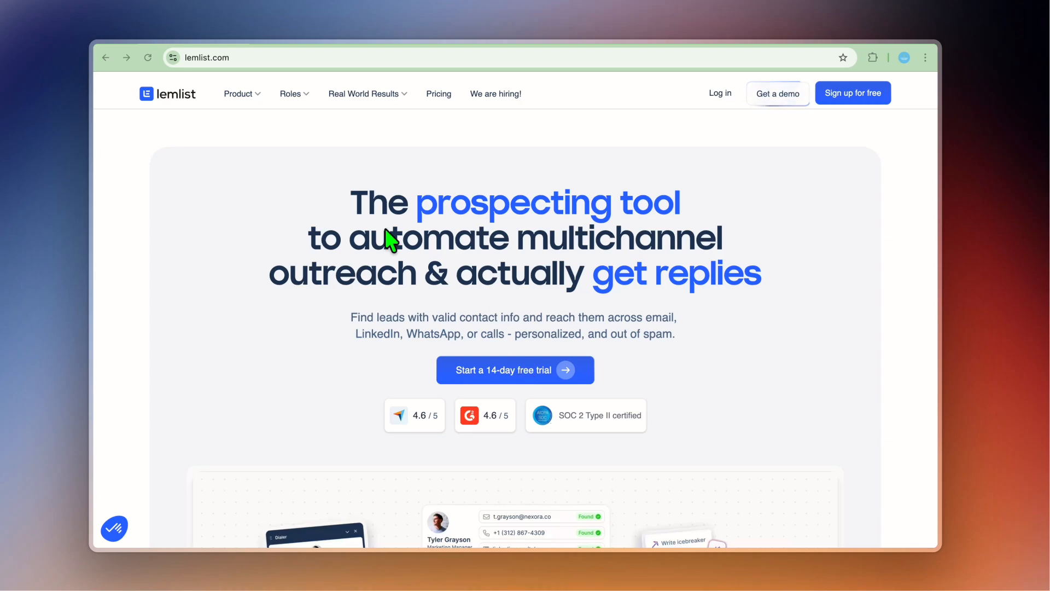
# Step: Switch to the lemlist web app and show the email section of the personal account's sending settings
pyautogui.click(284, 47)
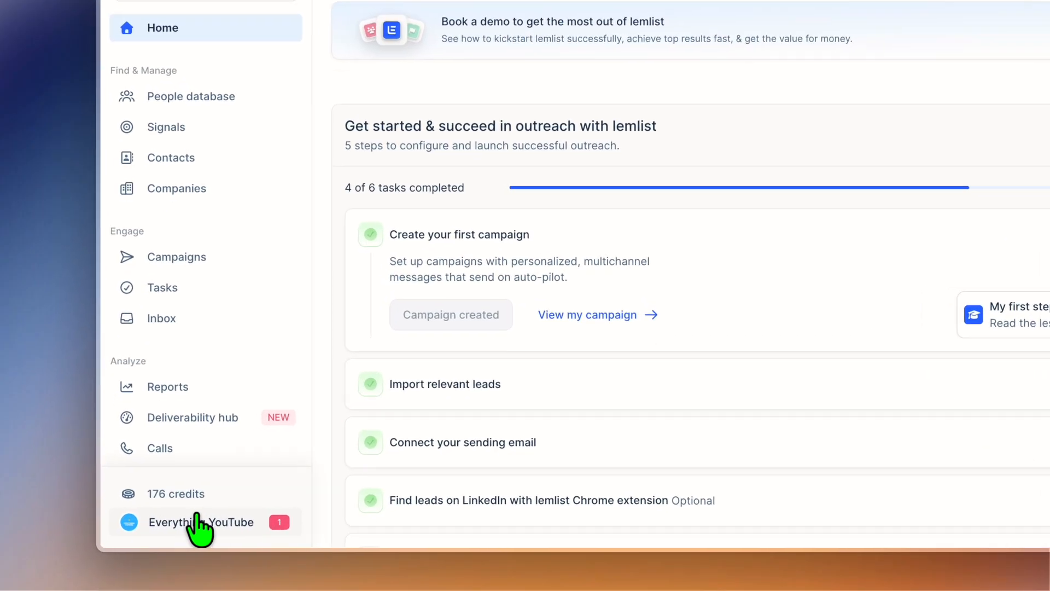
pyautogui.click(166, 529)
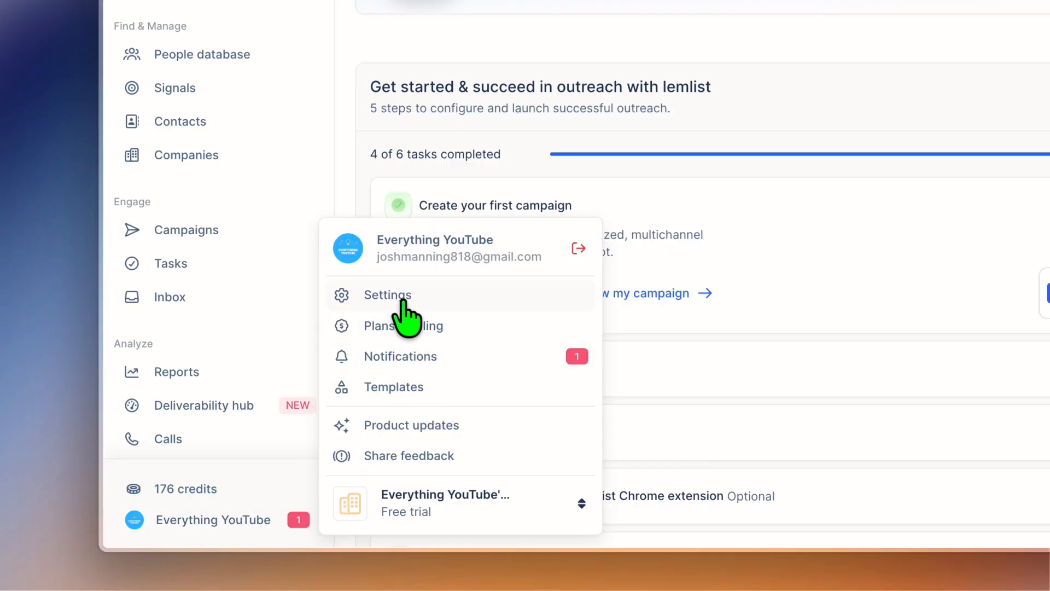
pyautogui.click(403, 298)
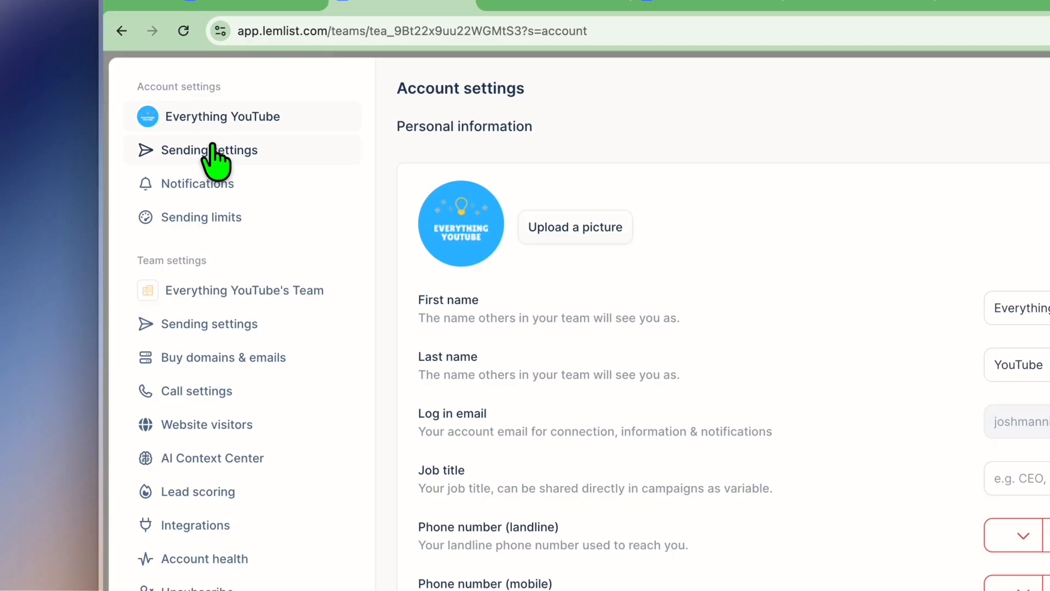
pyautogui.click(215, 148)
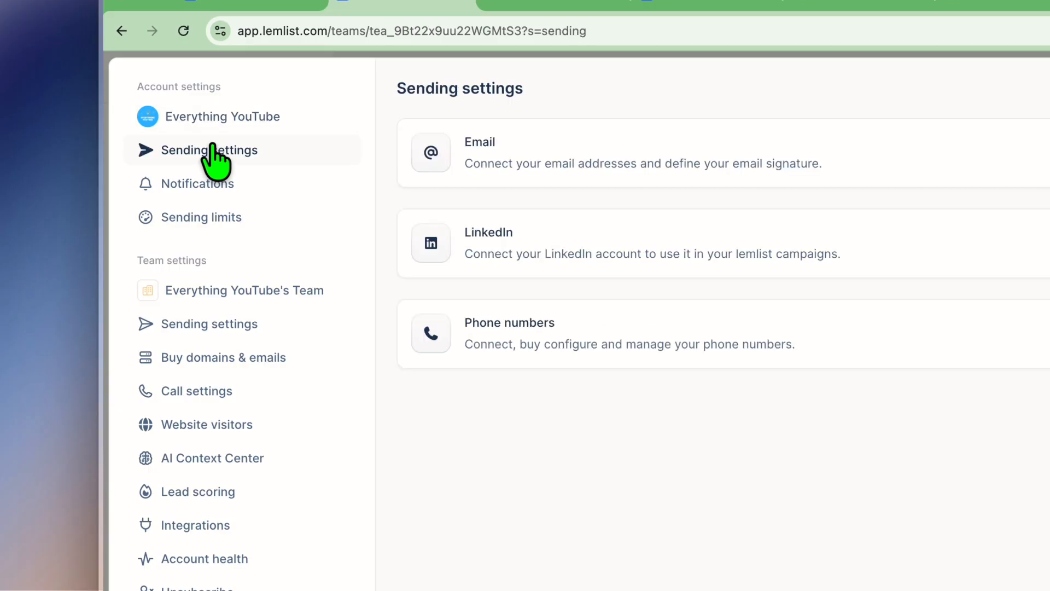
pyautogui.click(566, 148)
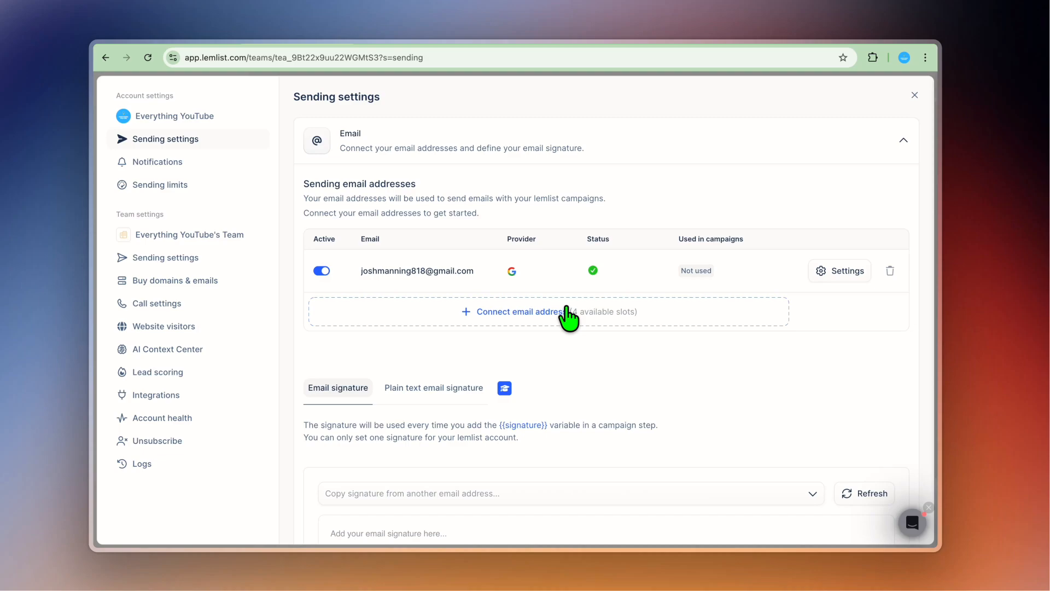
# Step: Expand the LinkedIn section of the sending settings to examine the connected sending account
pyautogui.scroll(-5, 568, 316)
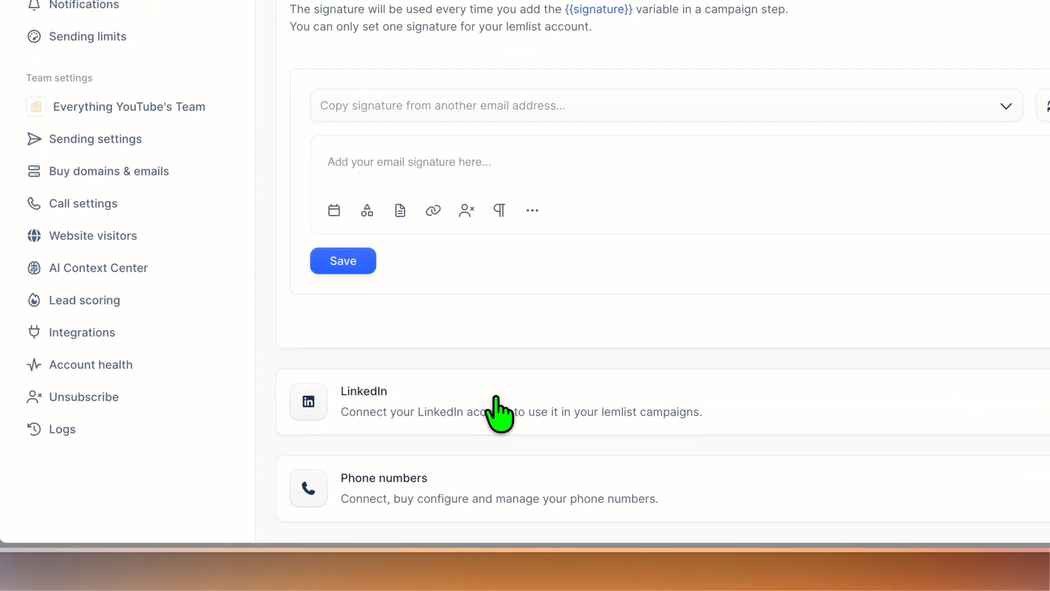
pyautogui.click(452, 443)
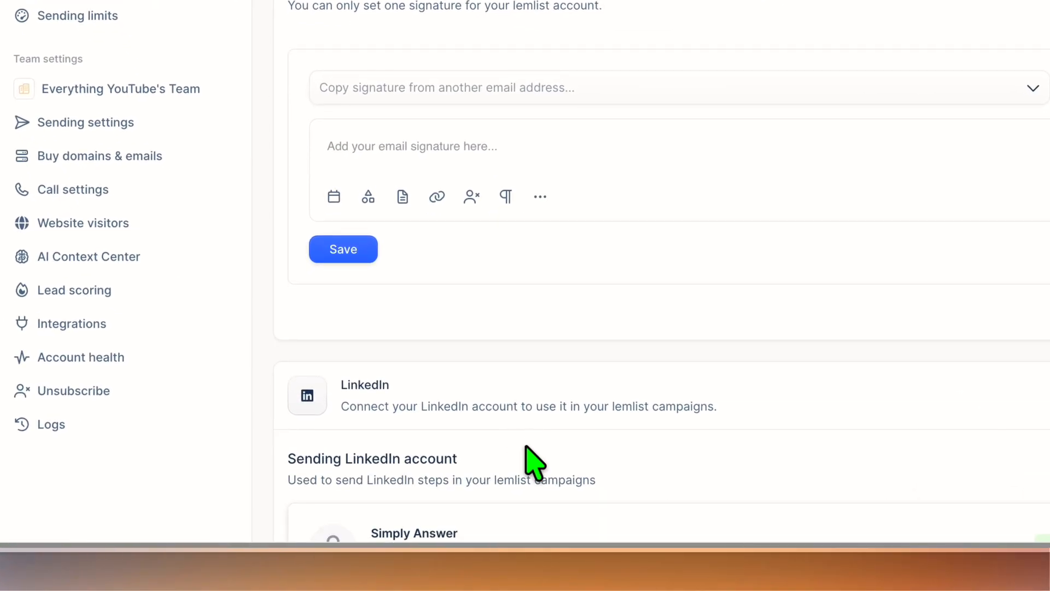
pyautogui.scroll(-2, 526, 447)
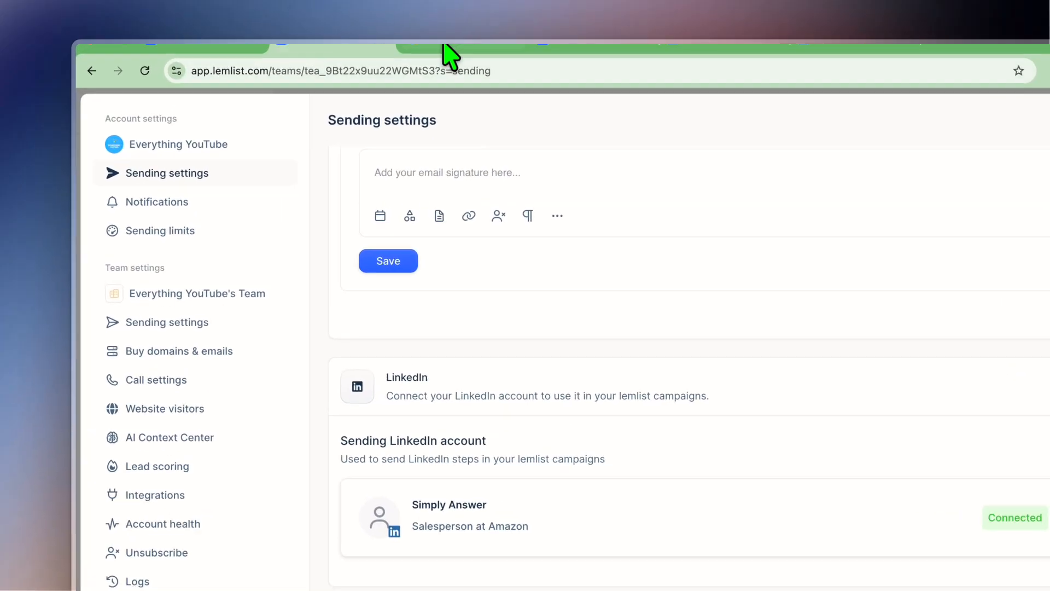
# Step: View the lemlist extension's Chrome Web Store page, then close and reopen its panel on the LinkedIn people search results
pyautogui.click(446, 48)
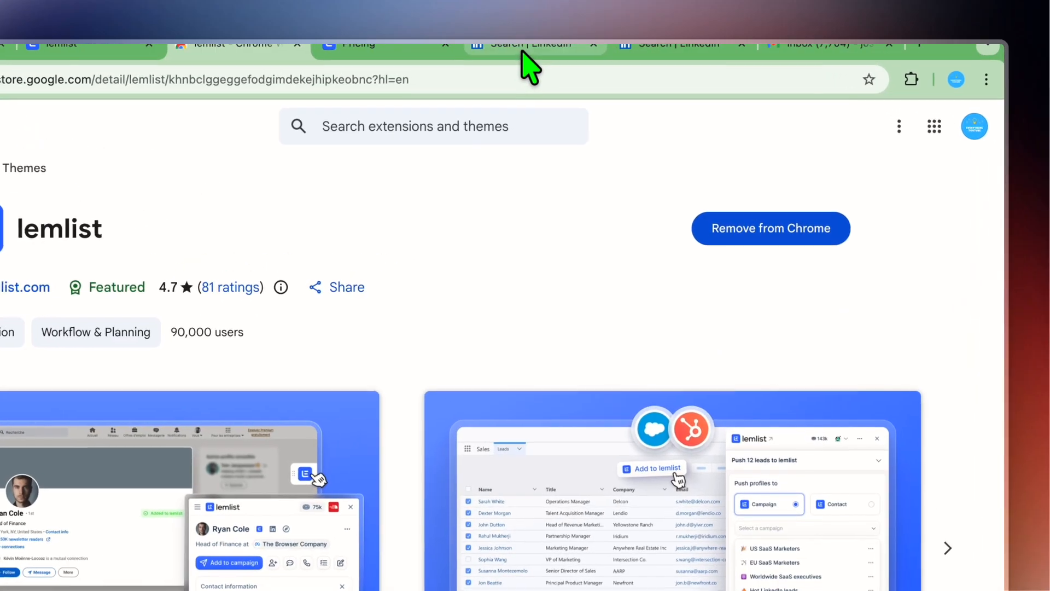
pyautogui.click(600, 41)
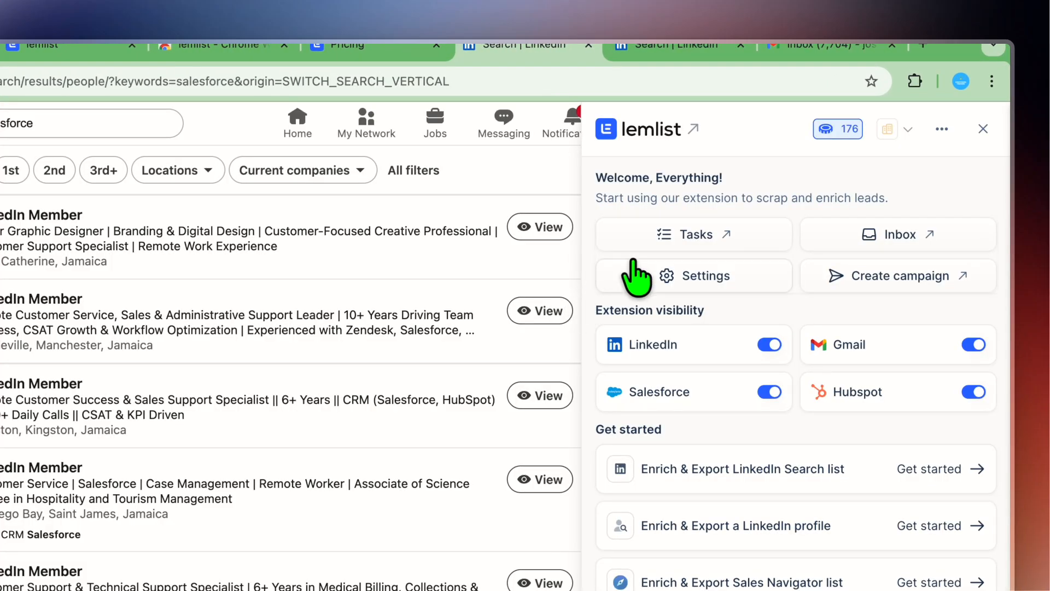
pyautogui.click(983, 129)
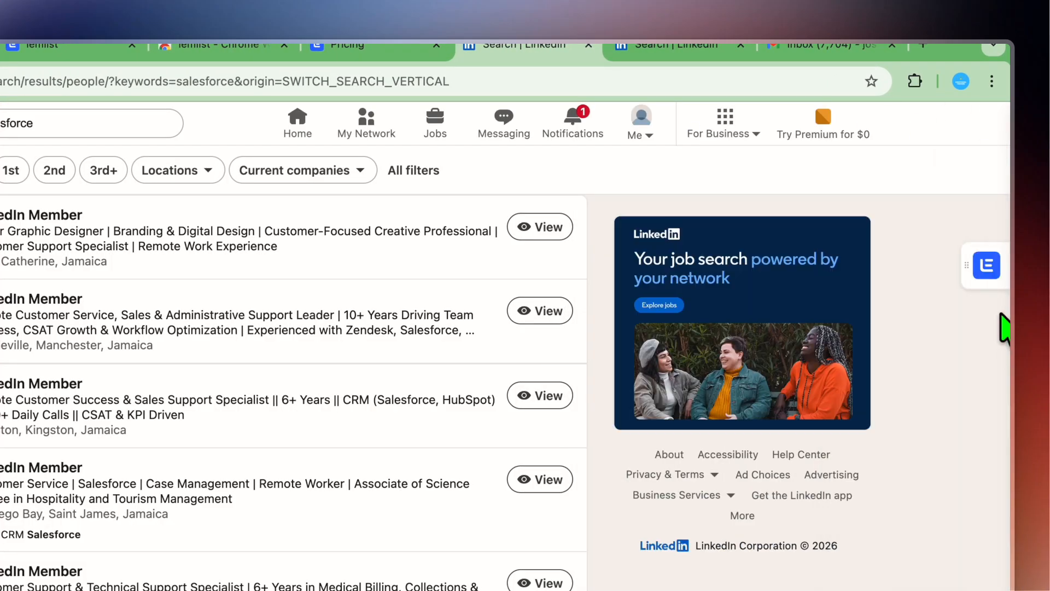
pyautogui.click(984, 267)
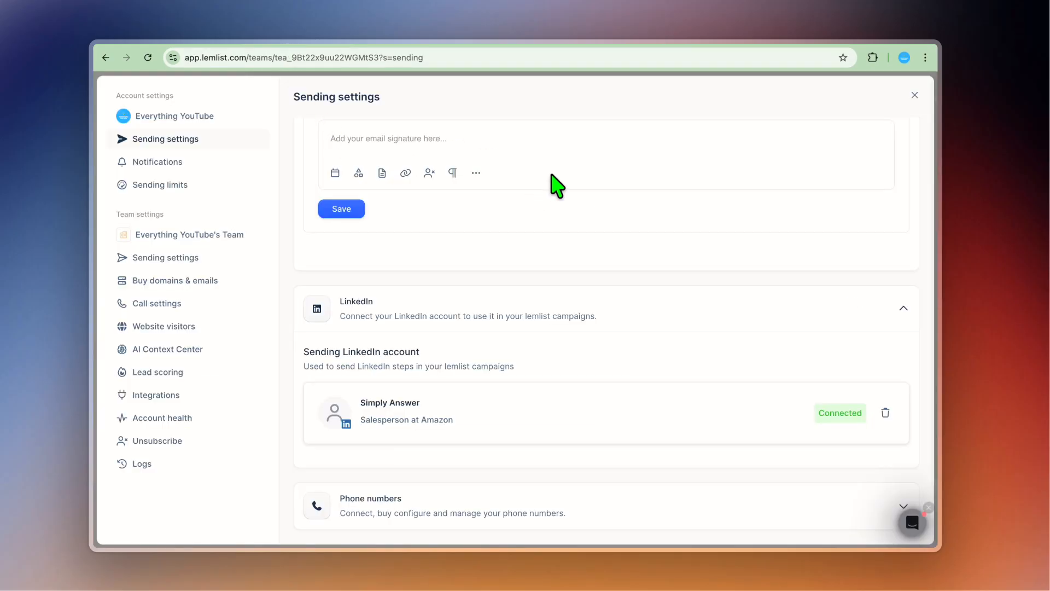
# Step: Leave the settings and remove the "follow up boss" company name filter from the people database
pyautogui.click(909, 107)
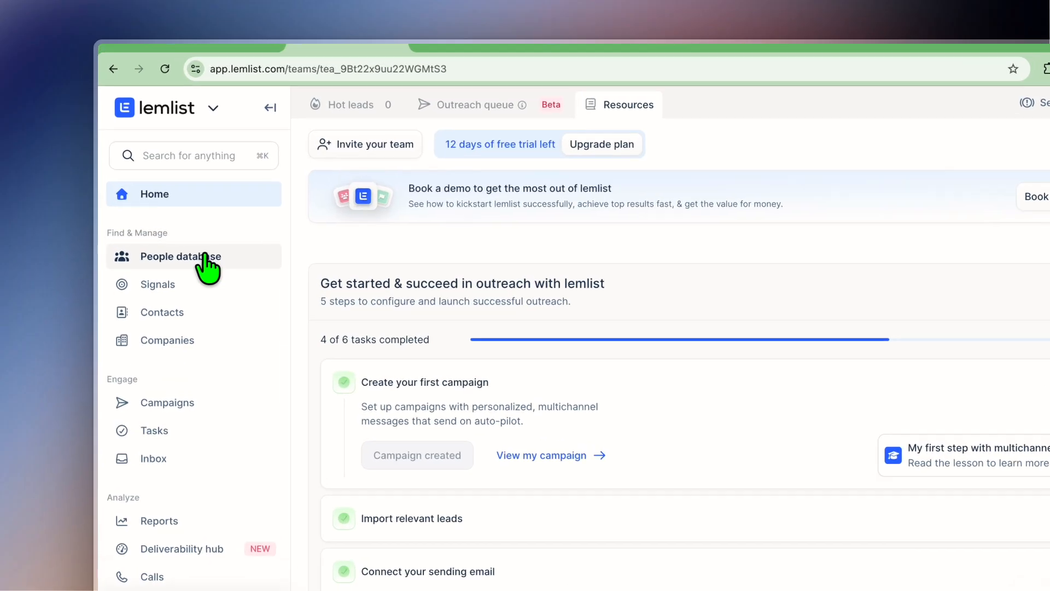
pyautogui.click(180, 212)
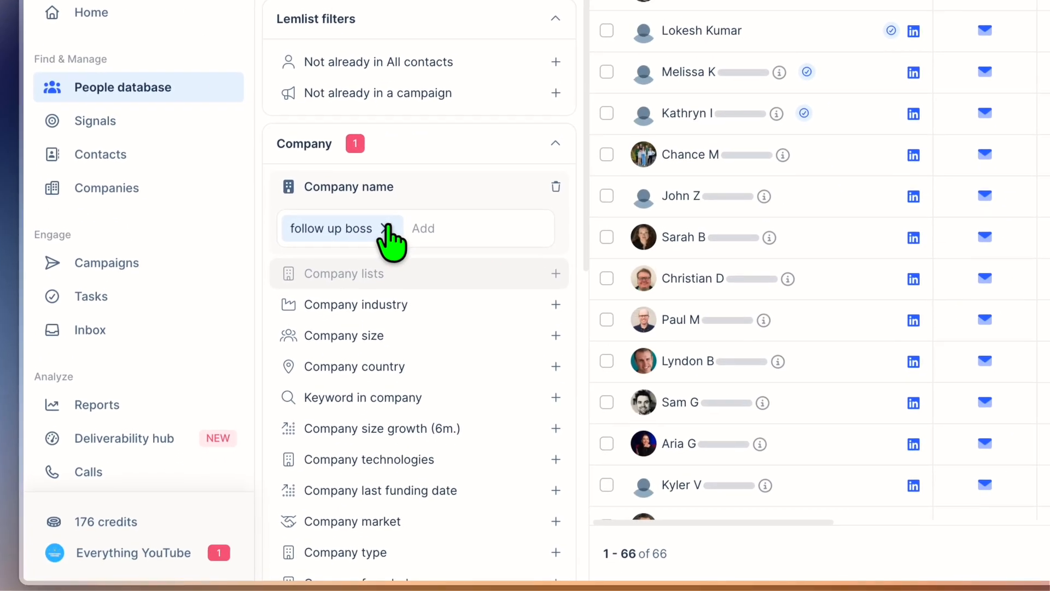
pyautogui.click(387, 229)
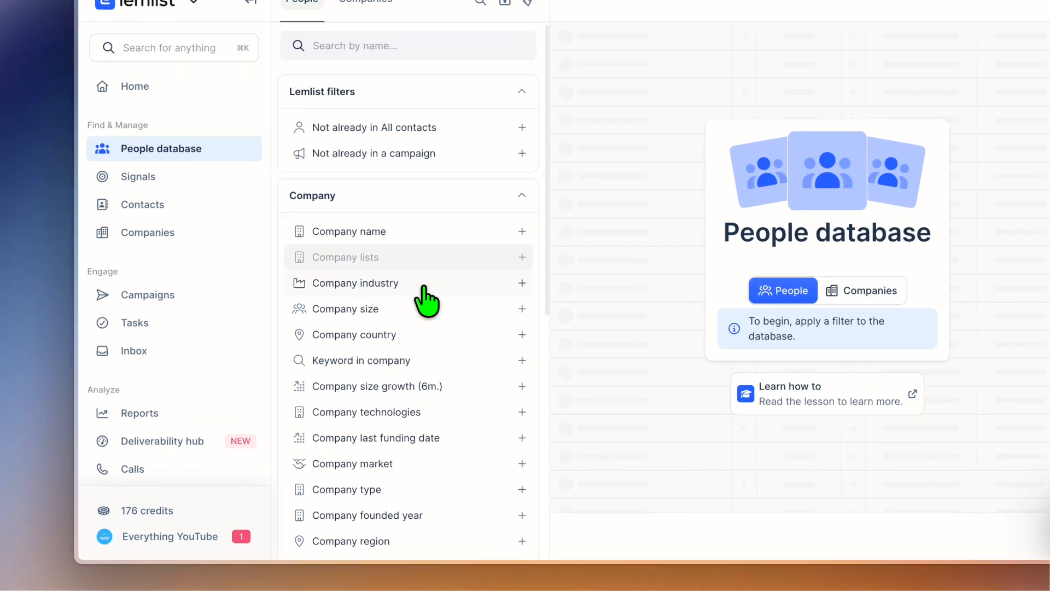
# Step: Examine the company industry options and the other company, job title and experience filters in the people database
pyautogui.click(374, 322)
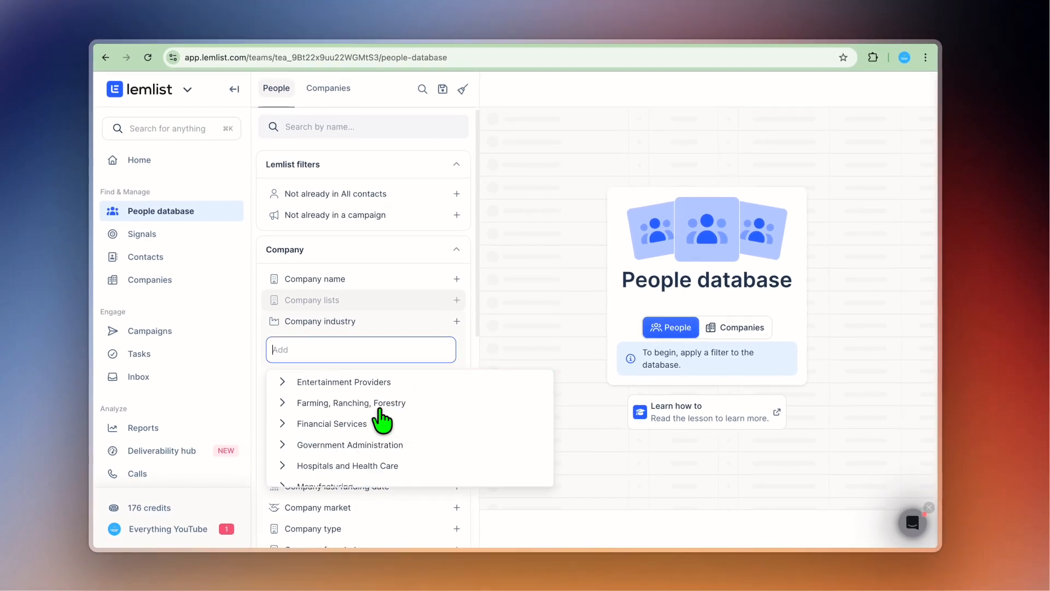
pyautogui.scroll(-5, 383, 420)
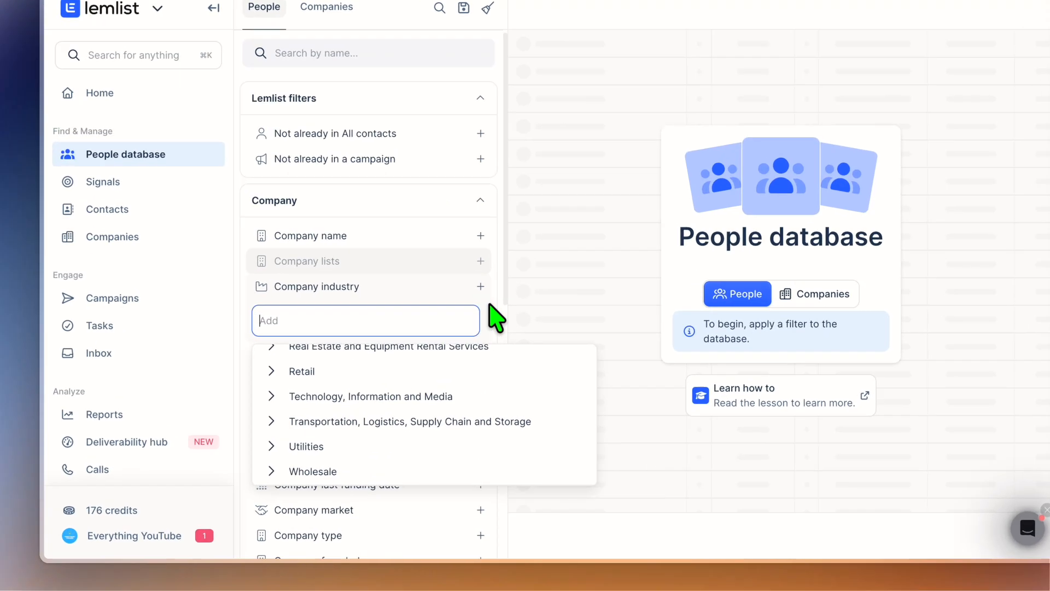
pyautogui.click(497, 318)
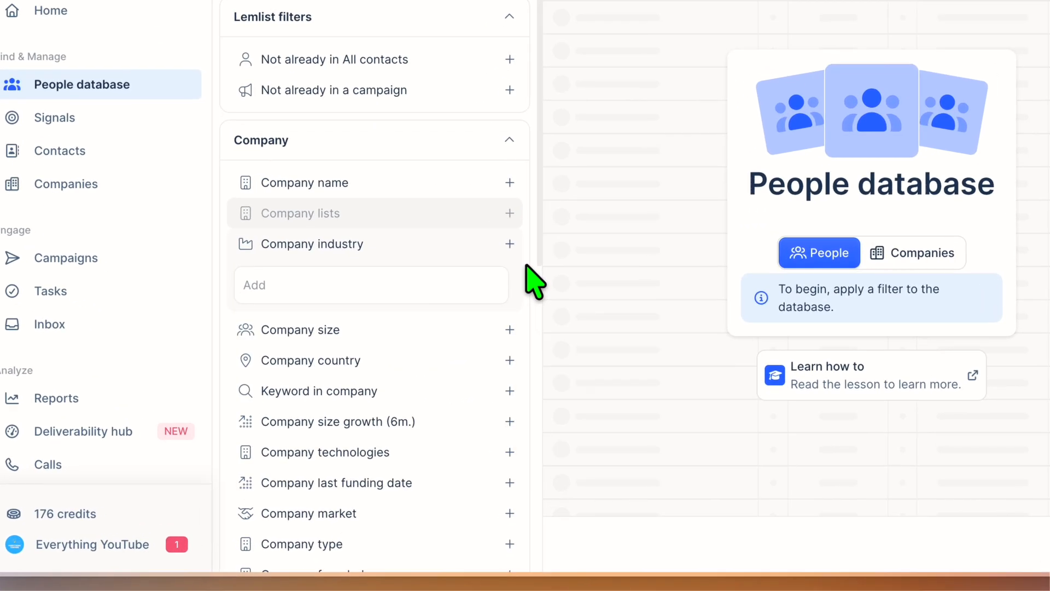
pyautogui.scroll(-1, 371, 460)
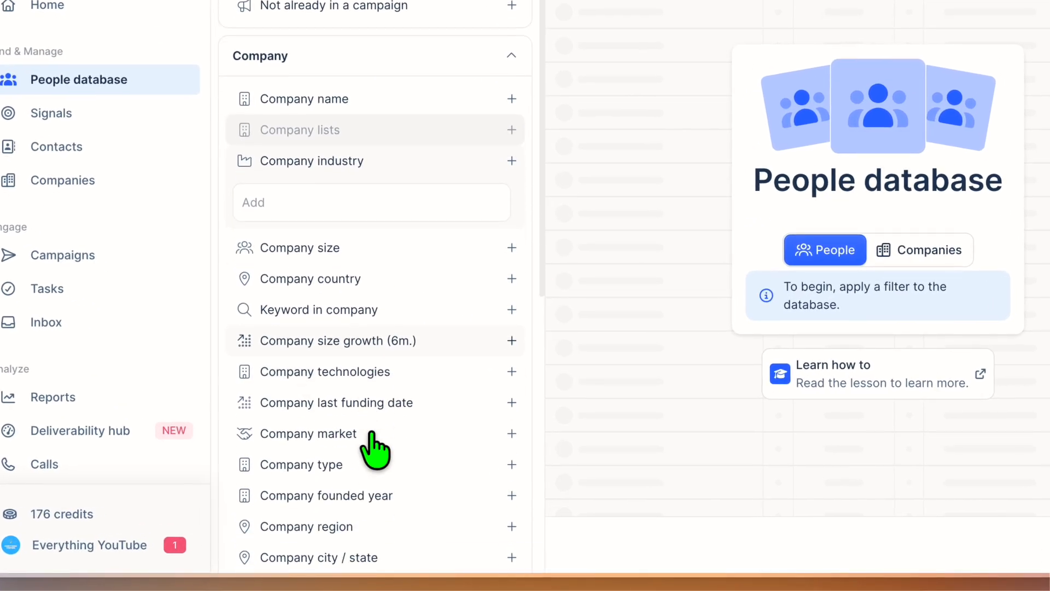
pyautogui.scroll(-6, 376, 449)
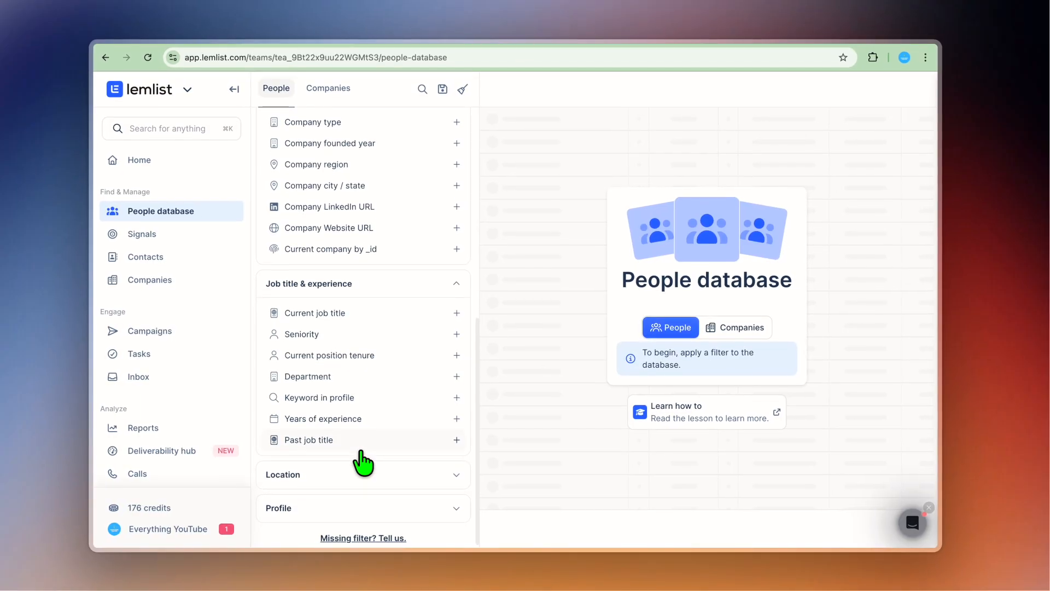
pyautogui.scroll(7, 362, 451)
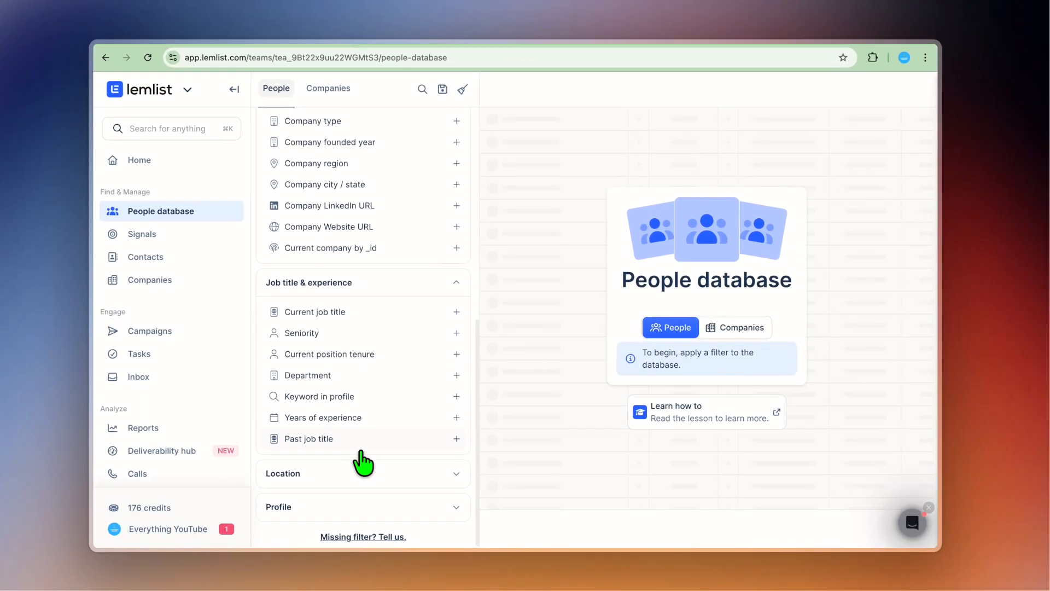
pyautogui.scroll(-7, 361, 452)
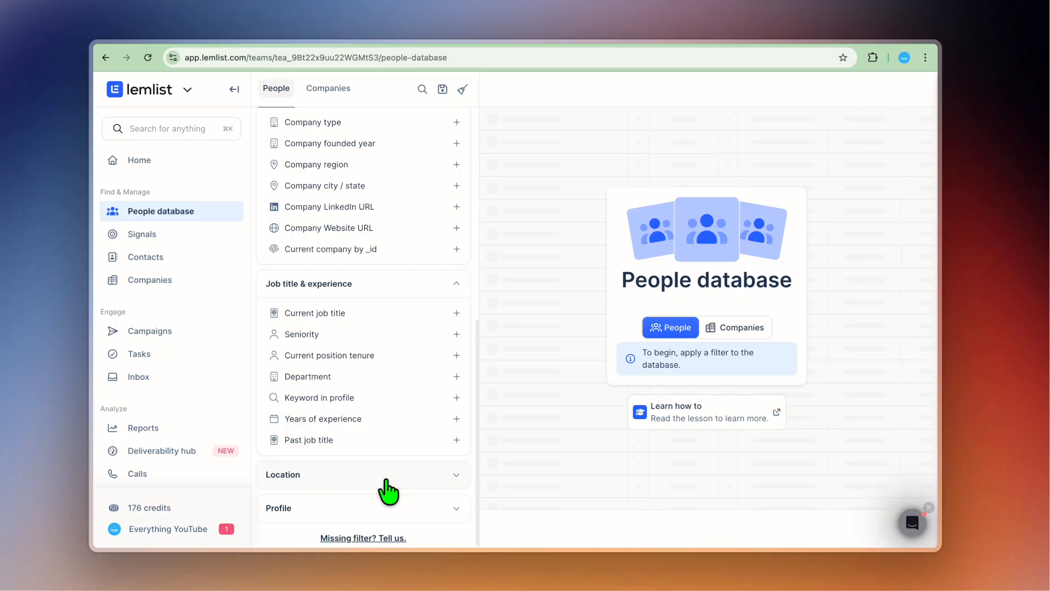
pyautogui.scroll(5, 382, 296)
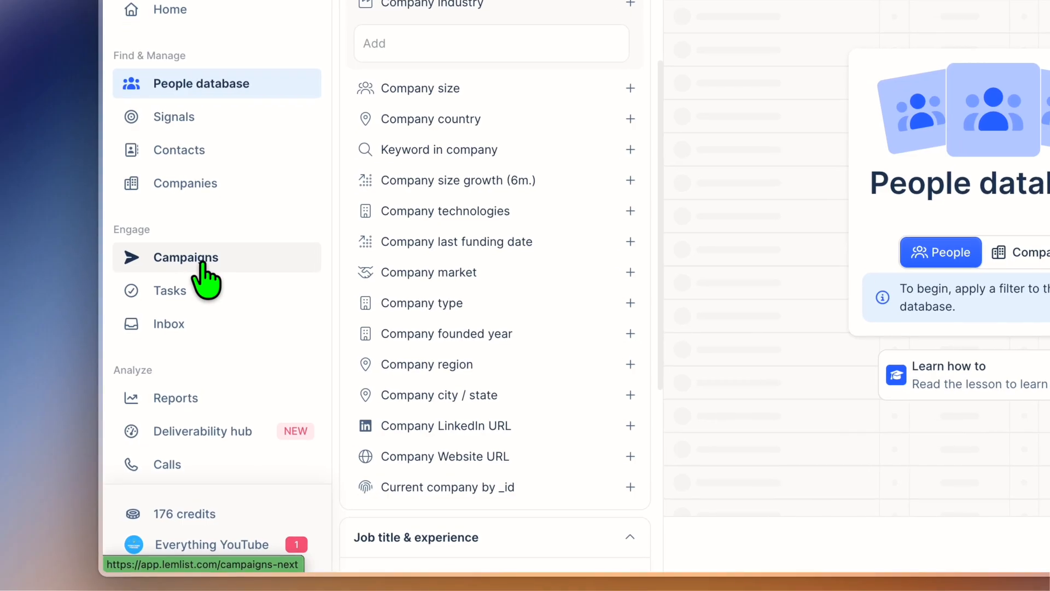
# Step: Create a new campaign manually and add an automatic email as the first step of its sequence
pyautogui.click(162, 335)
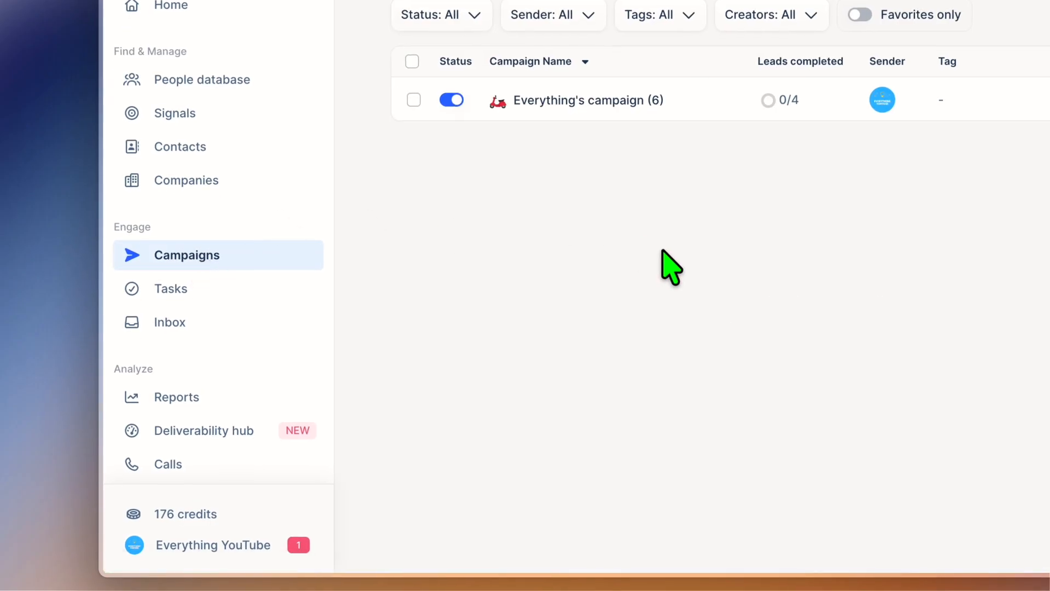
pyautogui.click(776, 219)
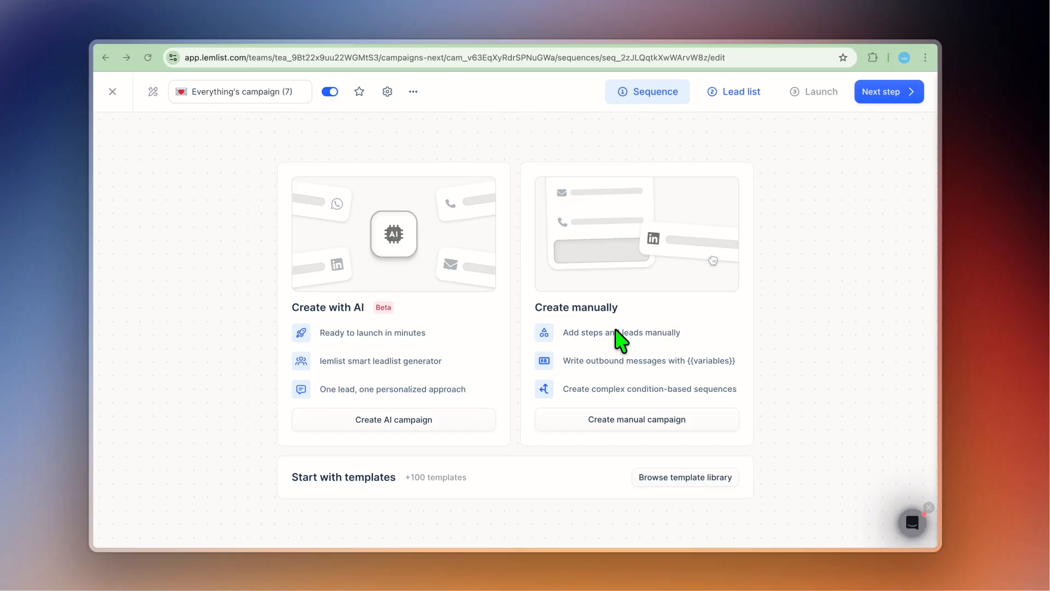
pyautogui.click(652, 425)
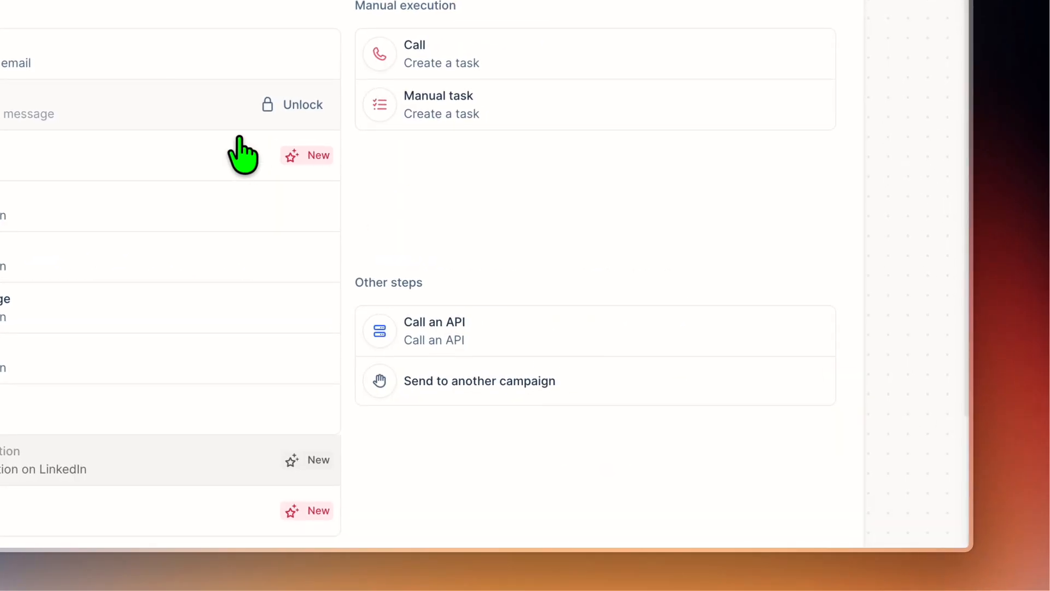
pyautogui.click(386, 225)
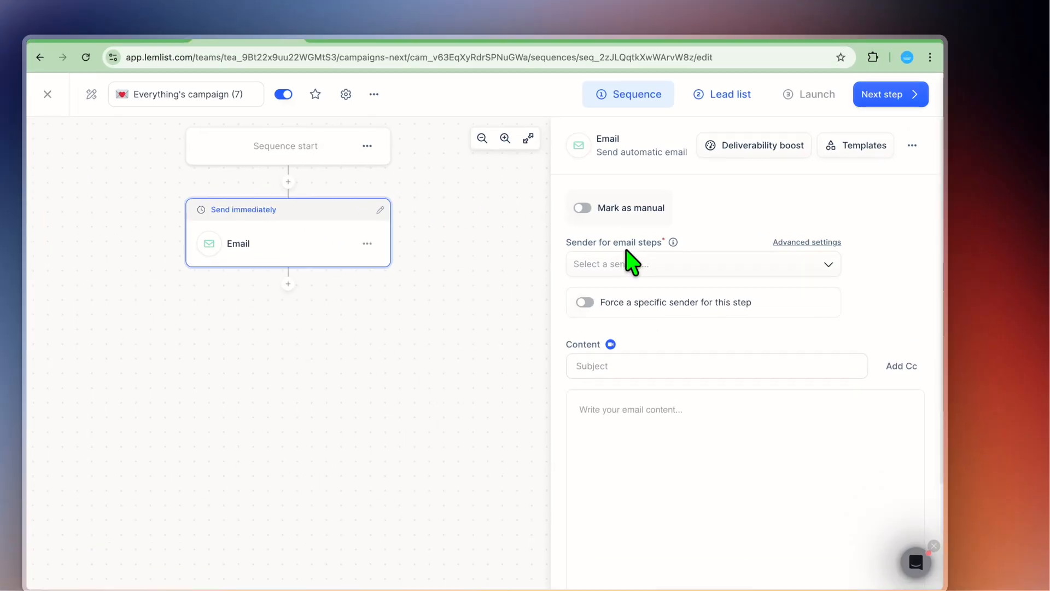
# Step: Assign the Everything YouTube account as the email steps' sender and set the first email's subject to "TEST"
pyautogui.click(622, 264)
pyautogui.click(646, 317)
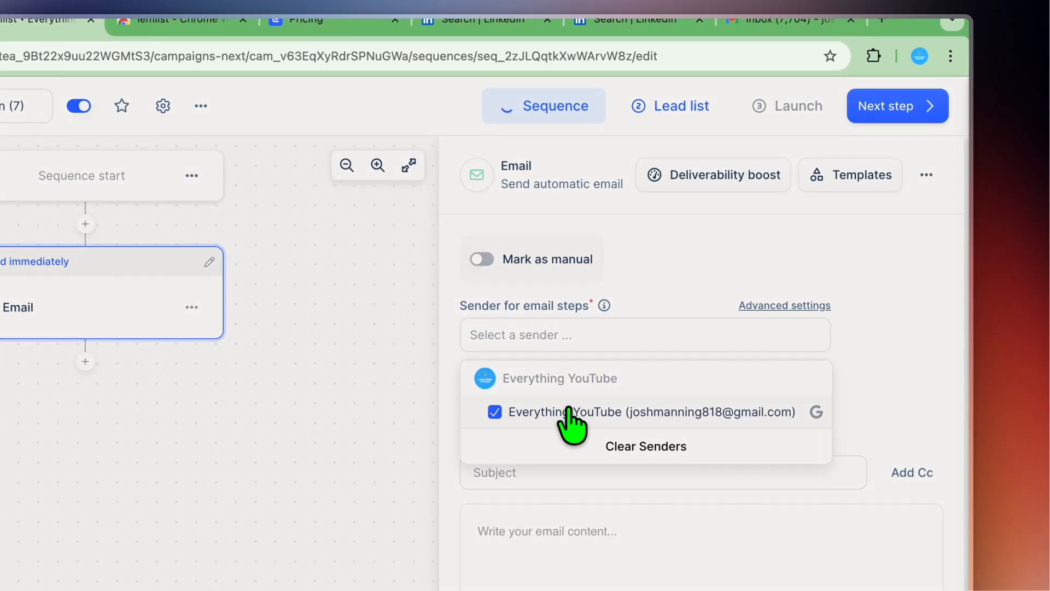
pyautogui.click(632, 551)
pyautogui.click(533, 275)
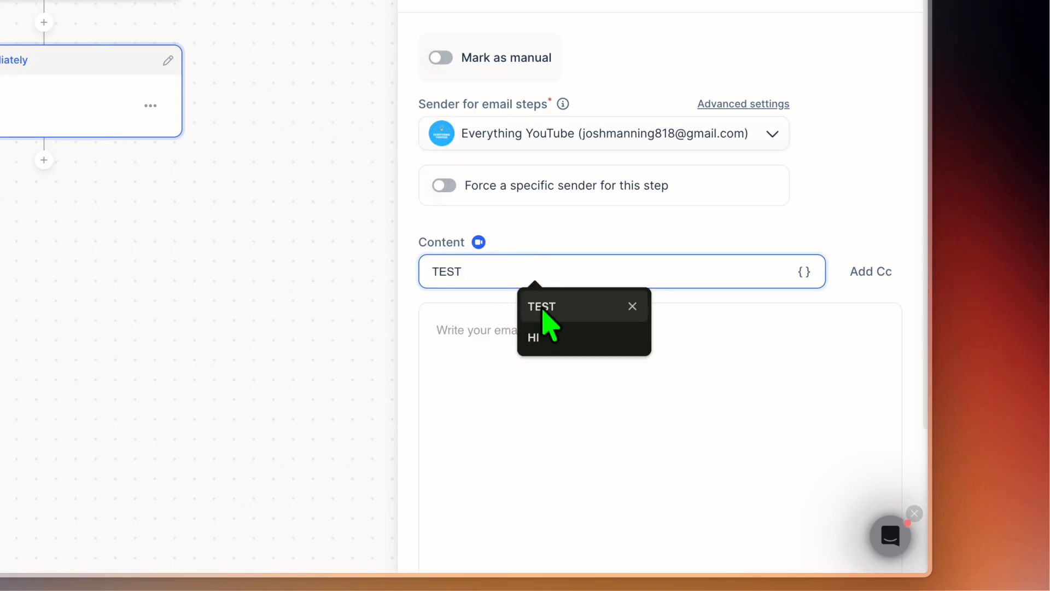
pyautogui.click(541, 310)
pyautogui.click(497, 324)
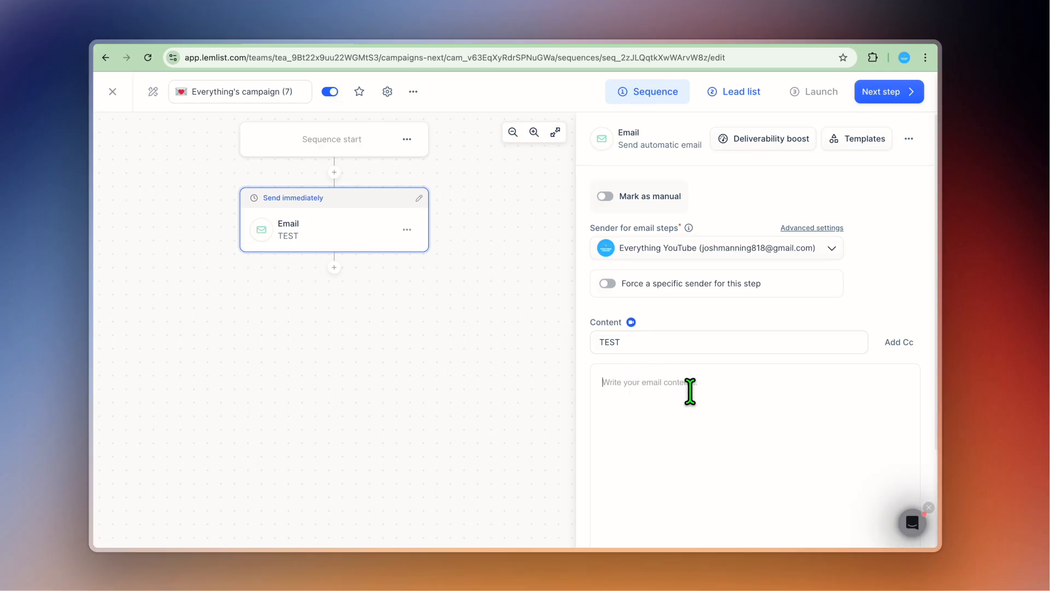
# Step: Examine the email's personalization options, including text variables and the custom images and landing pages under Medias, and close the dialog
pyautogui.scroll(-1, 684, 407)
pyautogui.scroll(-2, 684, 408)
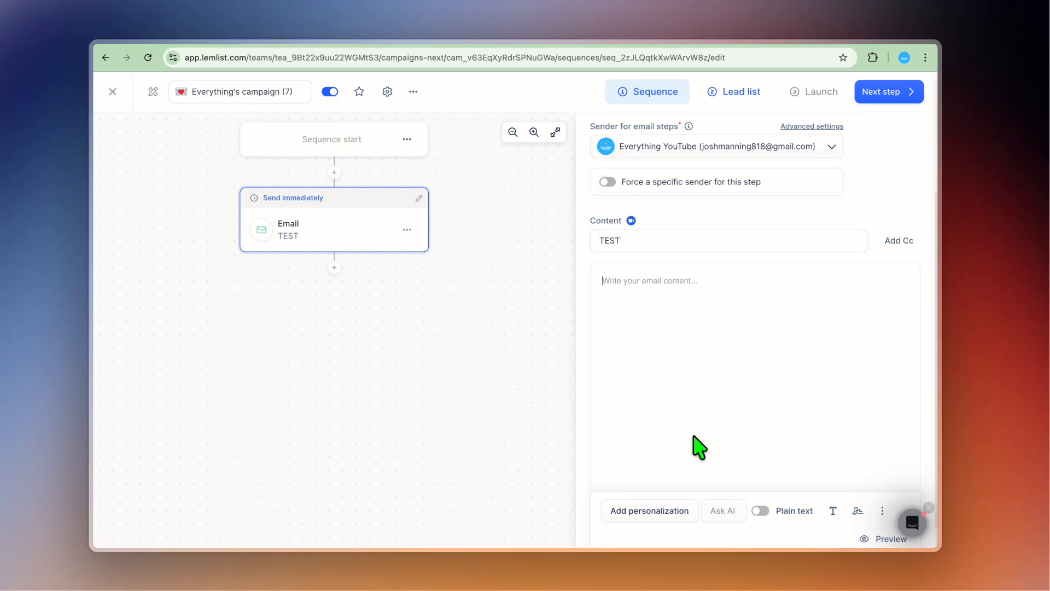
pyautogui.click(653, 506)
pyautogui.click(651, 507)
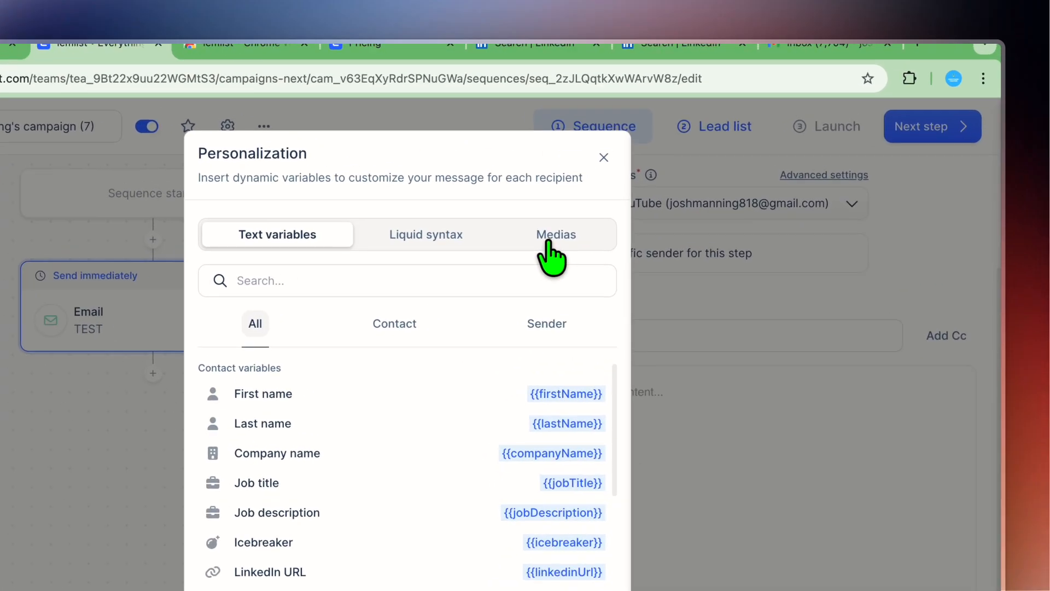
pyautogui.click(619, 169)
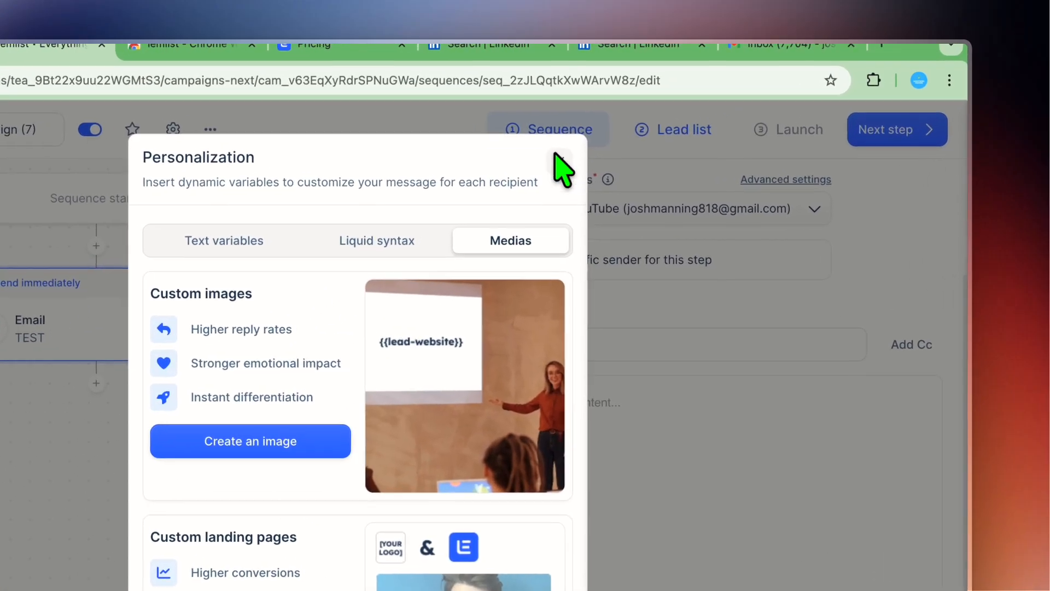
pyautogui.click(655, 113)
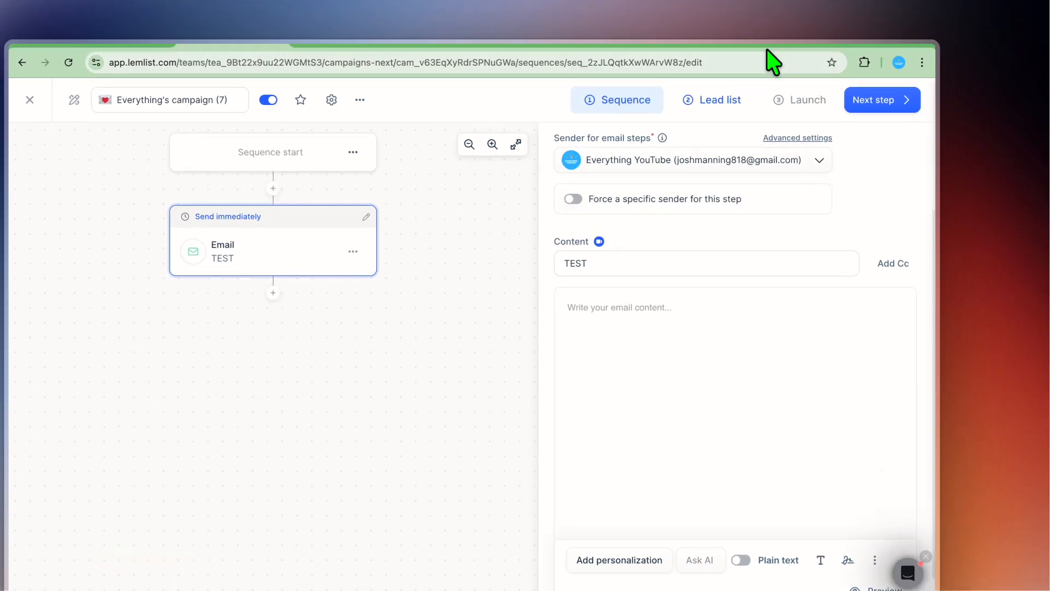
# Step: Switch to Gmail and start a new message to examine the lemlist tools in the compose window
pyautogui.click(711, 65)
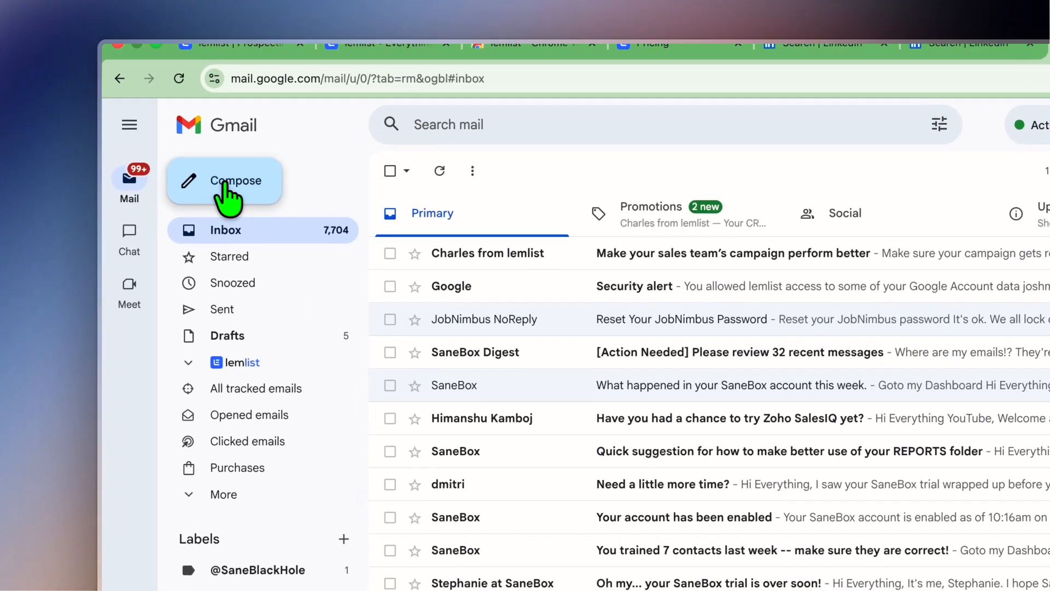
pyautogui.click(224, 184)
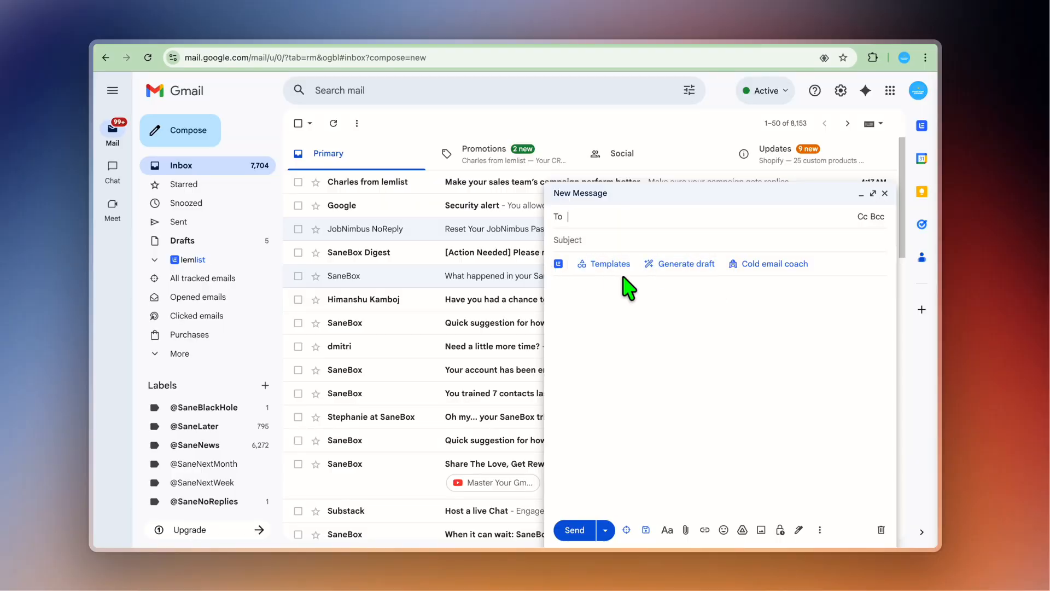
pyautogui.moveTo(627, 528)
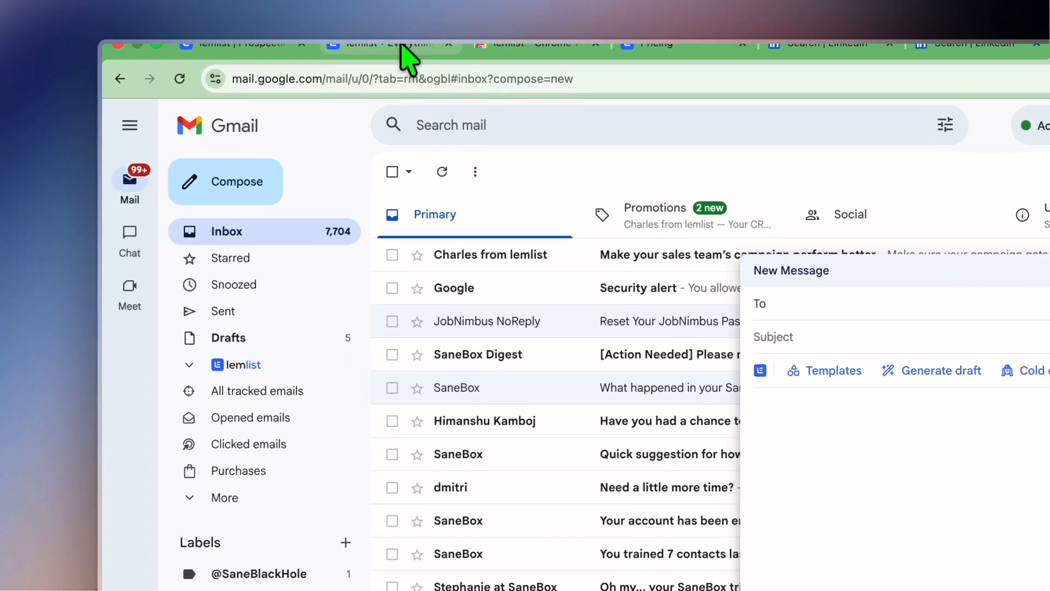
# Step: Return to the lemlist campaign and add a second automatic email after the first, with a wait of 2 days
pyautogui.click(297, 33)
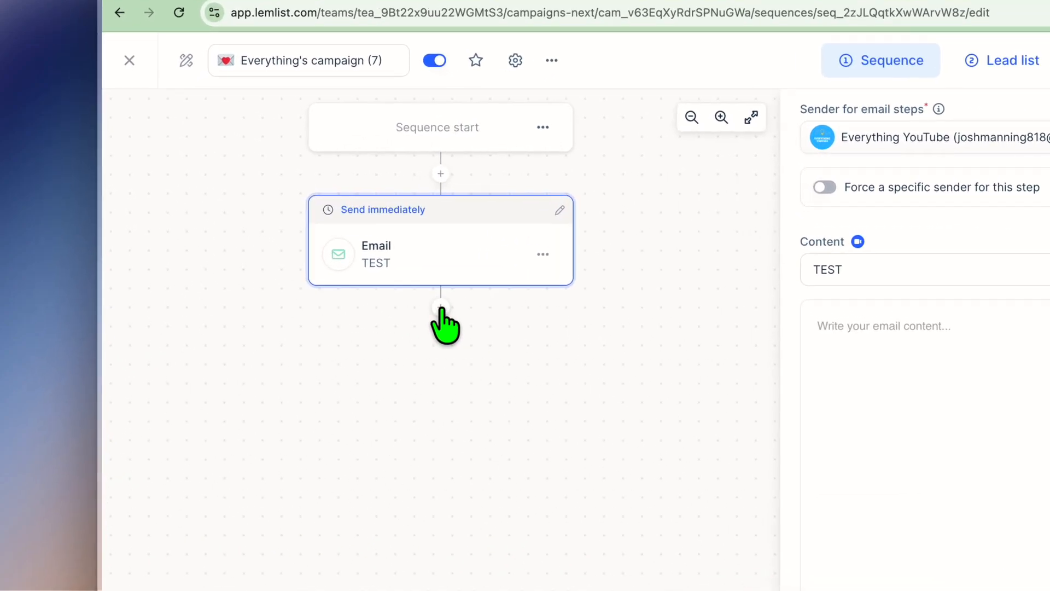
pyautogui.click(334, 267)
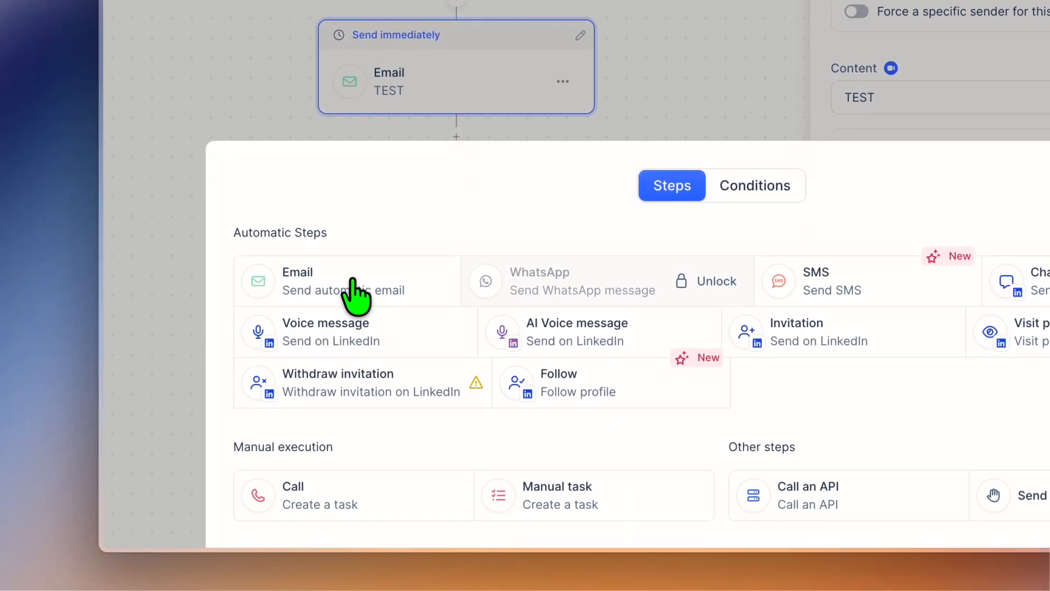
pyautogui.click(357, 296)
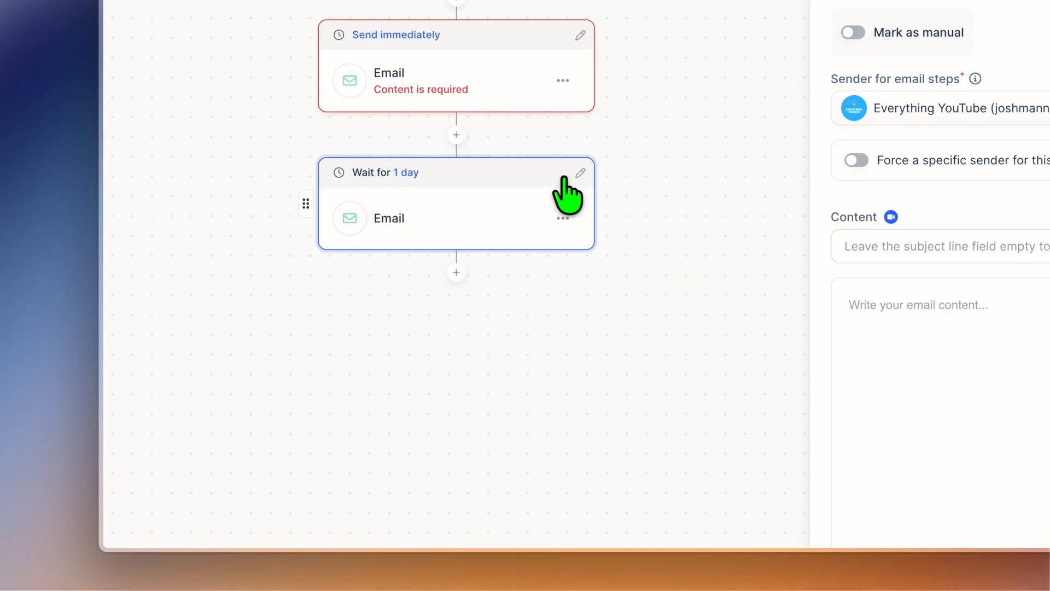
pyautogui.click(580, 172)
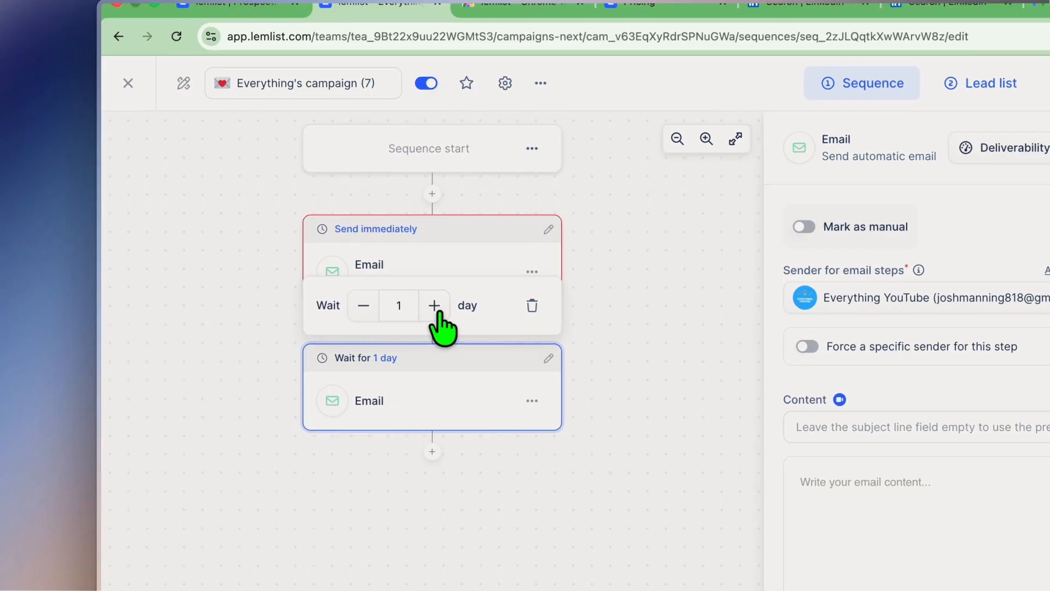
pyautogui.click(336, 254)
pyautogui.click(565, 497)
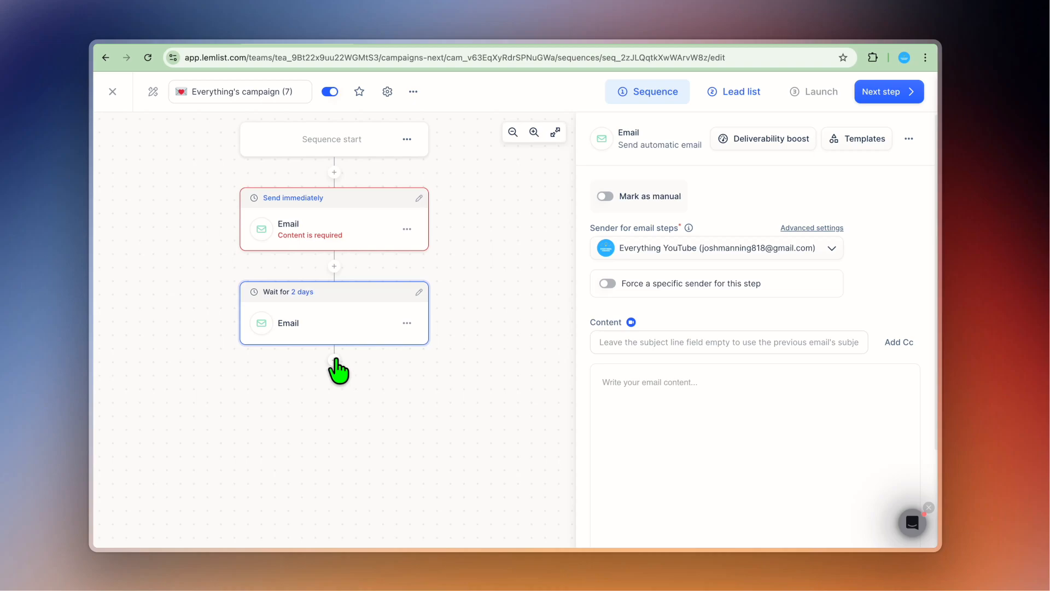
# Step: Look through the conditions available after the second email, and close the selection without adding one
pyautogui.click(335, 360)
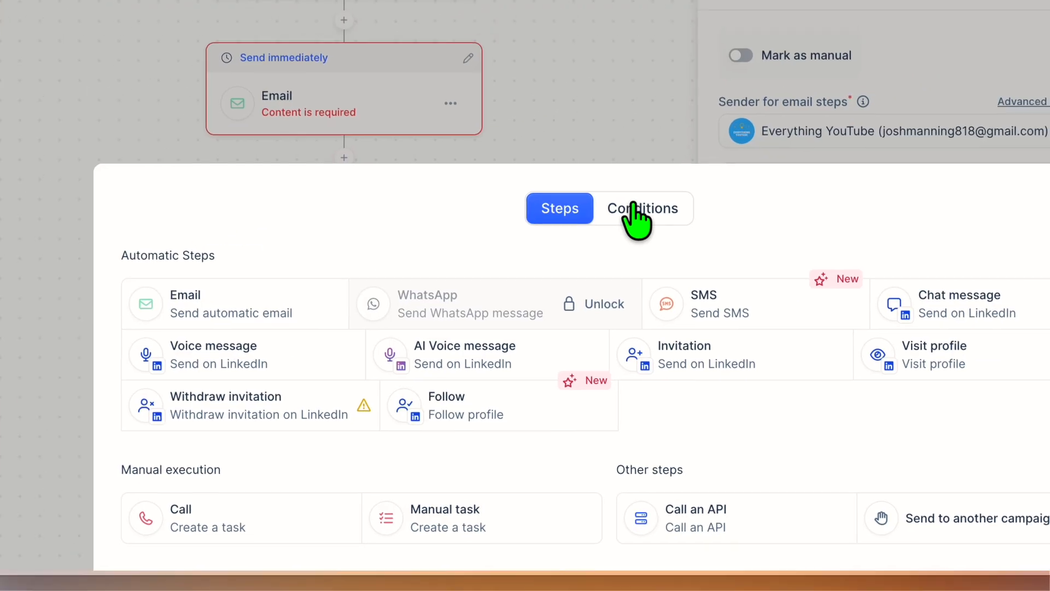
pyautogui.click(747, 186)
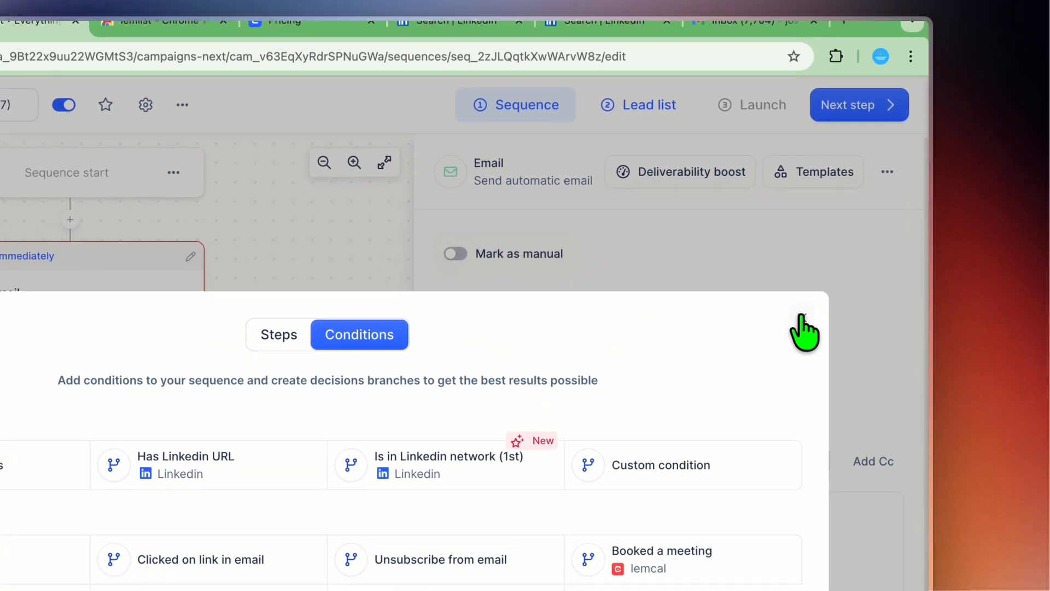
pyautogui.click(849, 241)
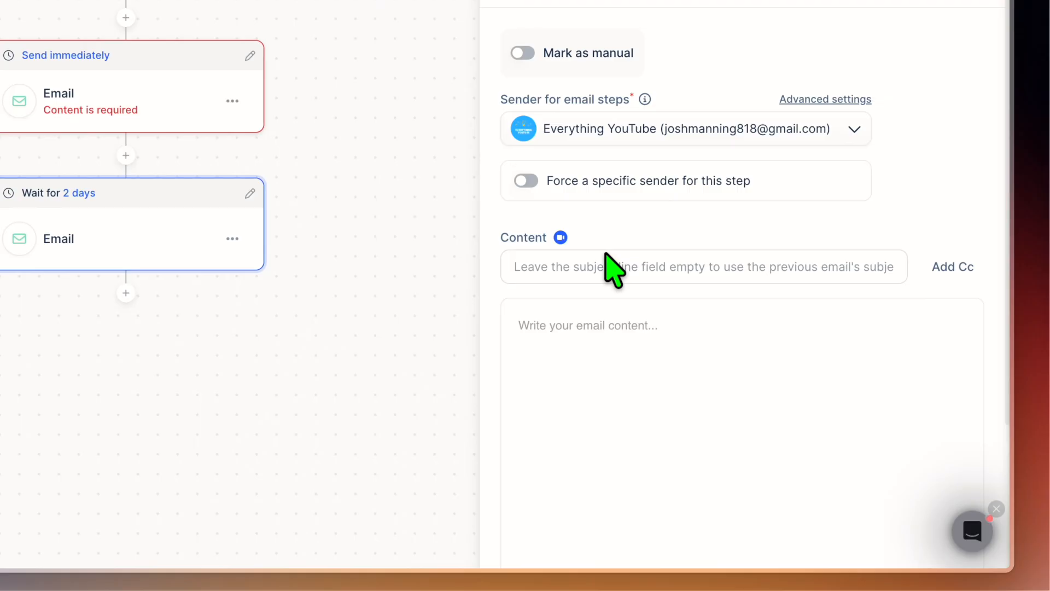
# Step: Give the second email the subject "test" and the body text "b"
pyautogui.click(595, 269)
pyautogui.write('t')
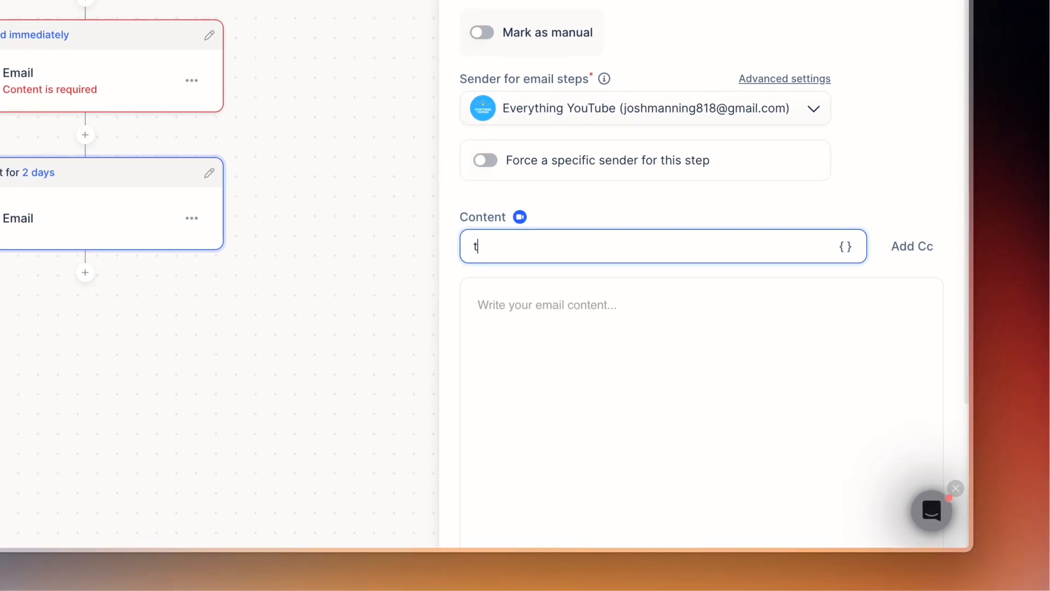
pyautogui.write('est')
pyautogui.click(532, 318)
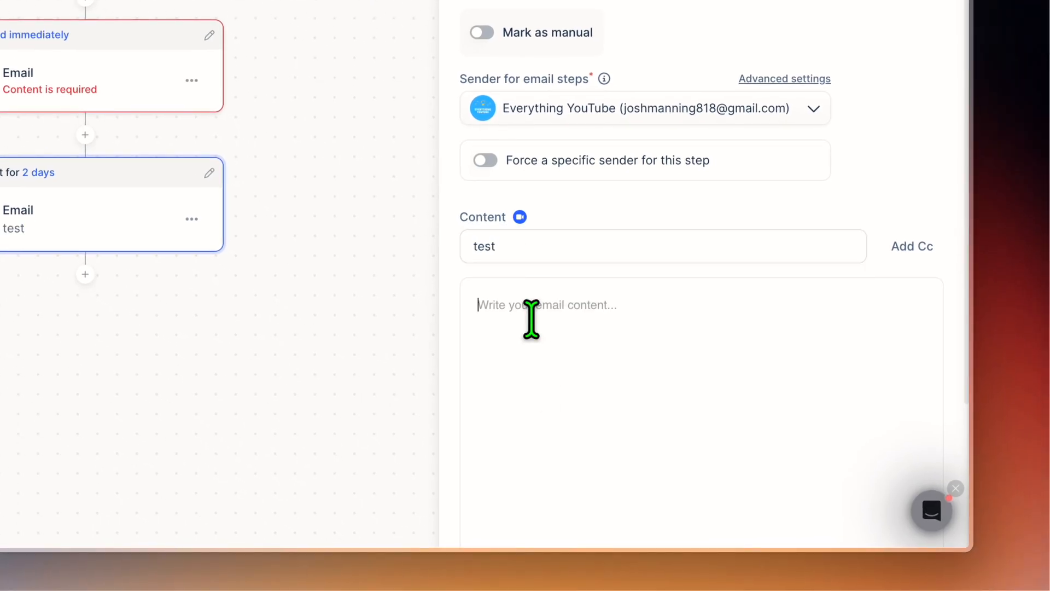
pyautogui.write('b')
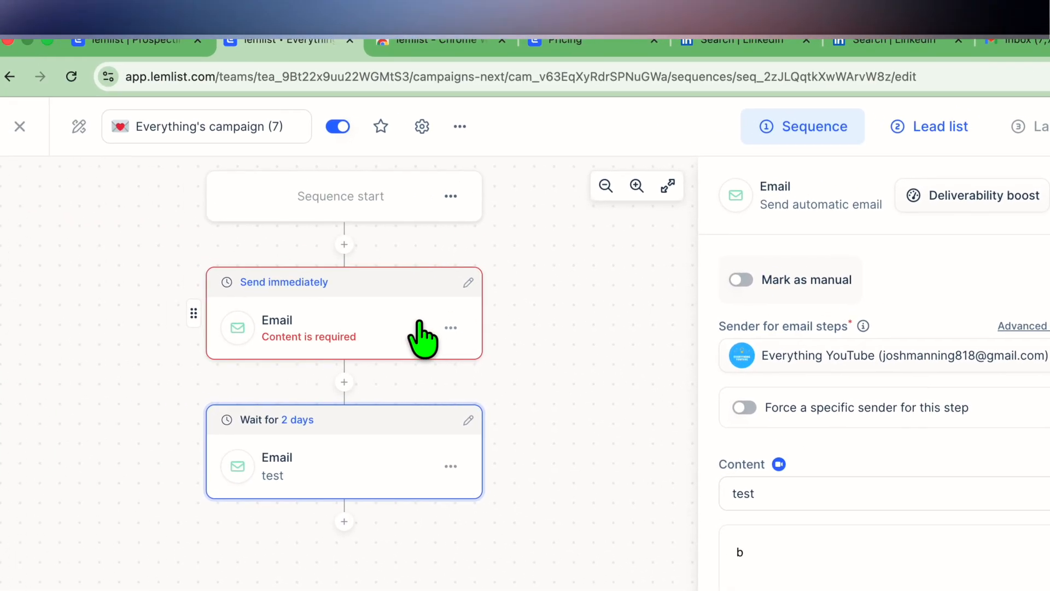
# Step: Fill in the first email's missing body with the text "b"
pyautogui.click(164, 92)
pyautogui.click(892, 572)
pyautogui.write('b')
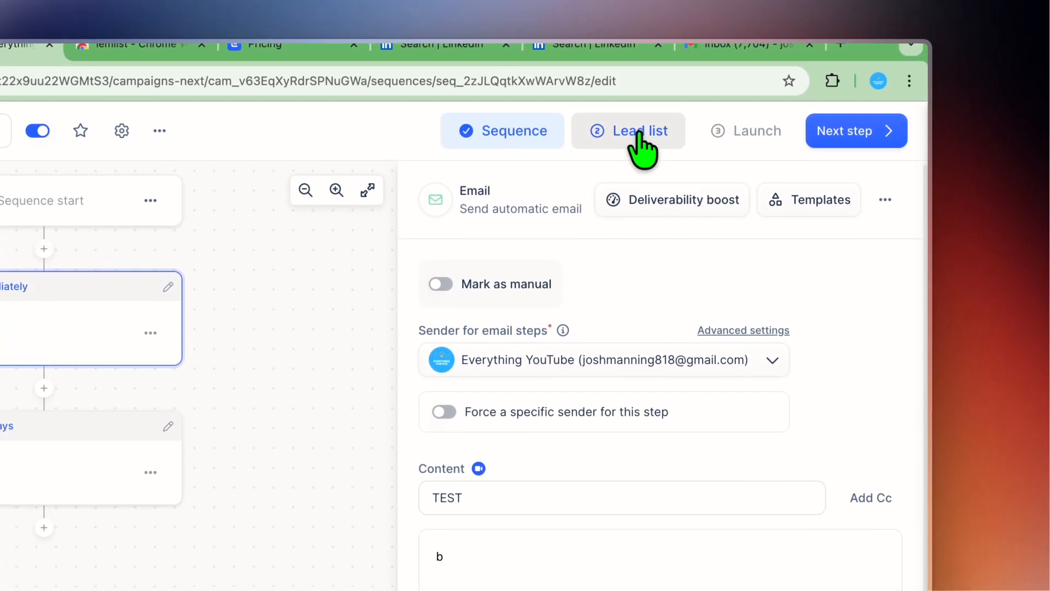
# Step: Go to the campaign's lead list and review the CSV, LinkedIn and people database import options, closing them without importing
pyautogui.click(638, 132)
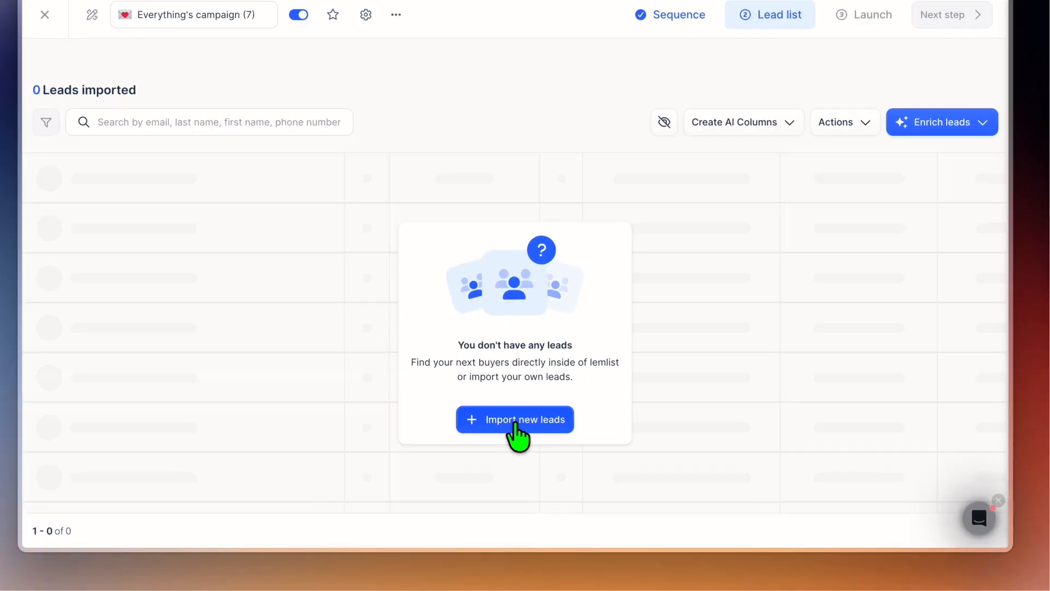
pyautogui.click(515, 422)
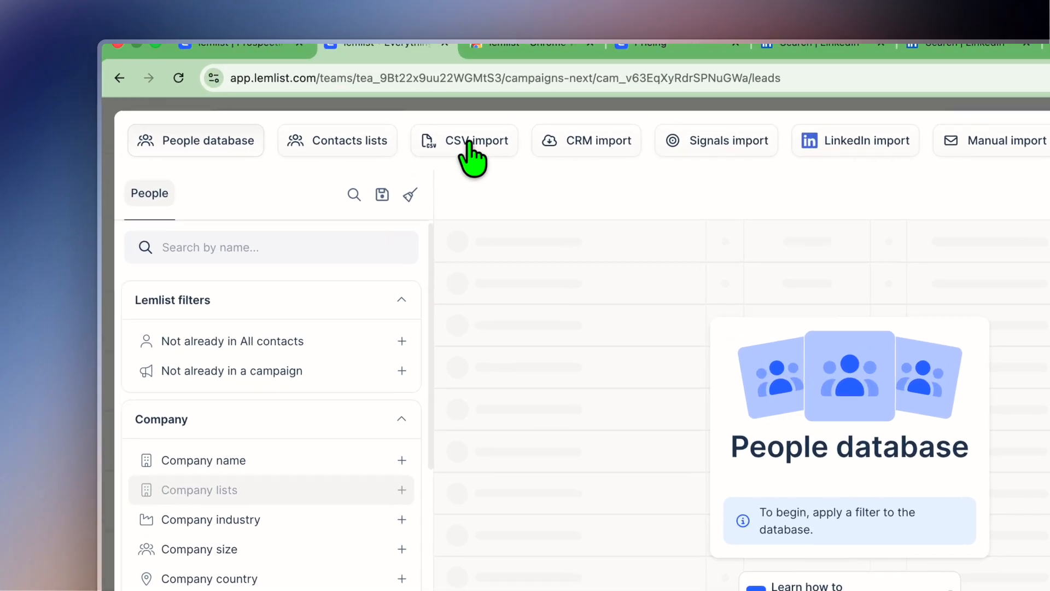
pyautogui.click(470, 144)
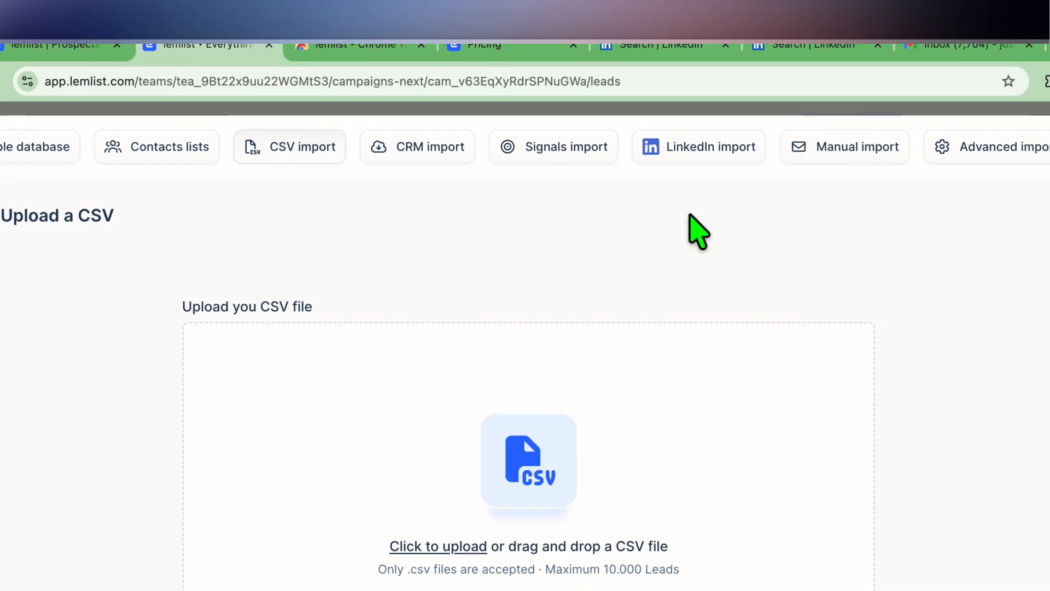
pyautogui.click(895, 148)
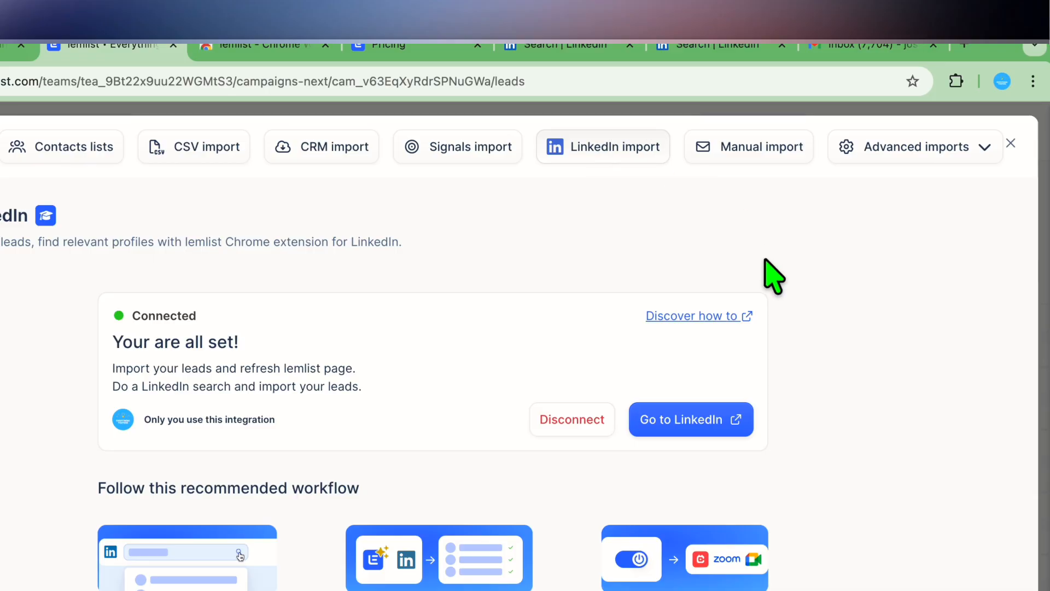
pyautogui.click(0, 153)
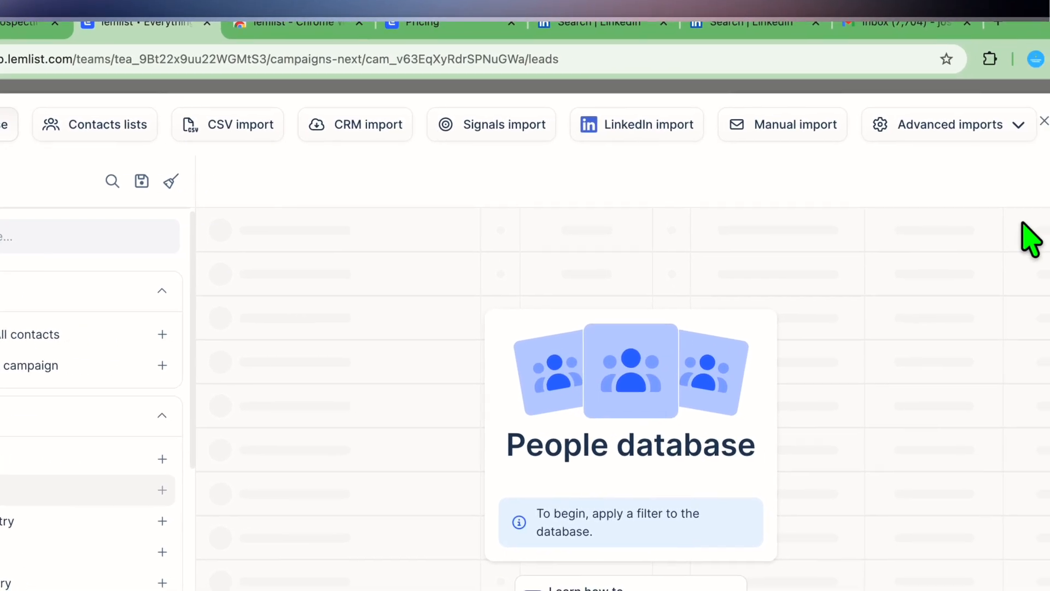
pyautogui.click(1049, 143)
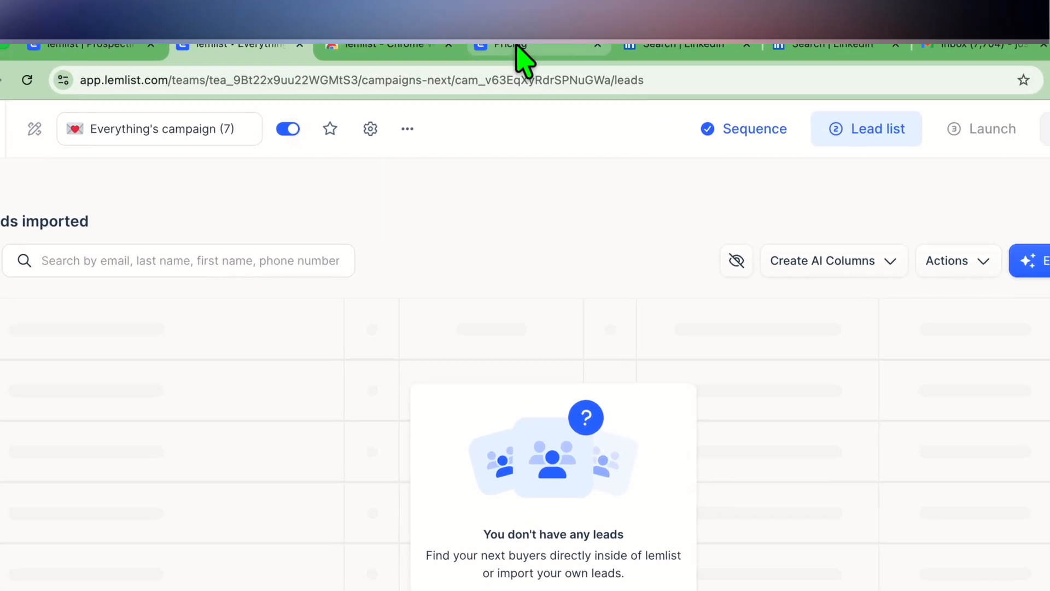
# Step: Examine the lemlist pricing page, comparing the monthly Email Pro, Multichannel Expert and Enterprise plans and their included features
pyautogui.click(490, 42)
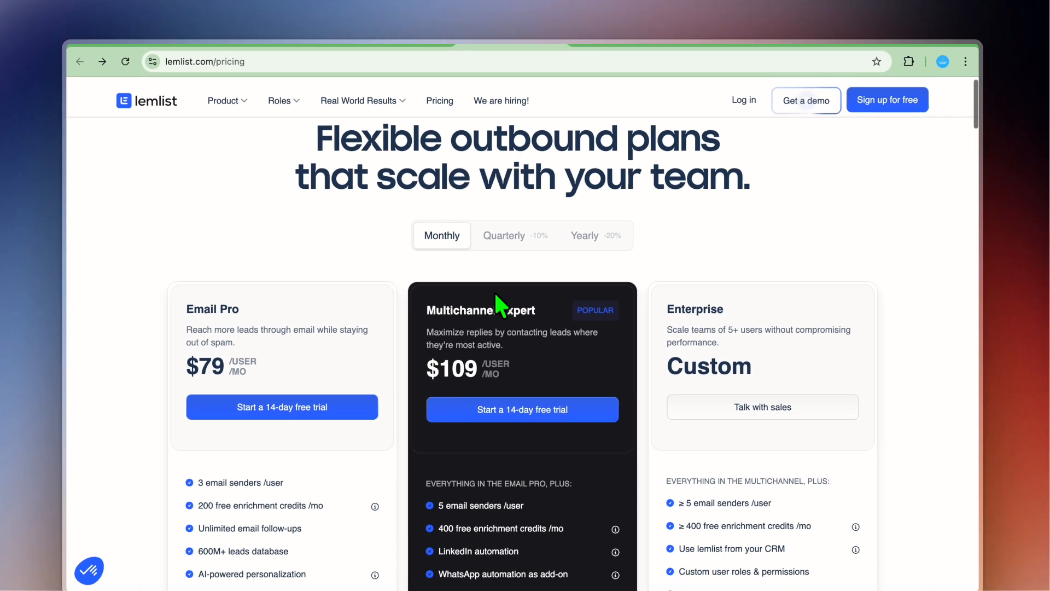
pyautogui.scroll(-3, 519, 405)
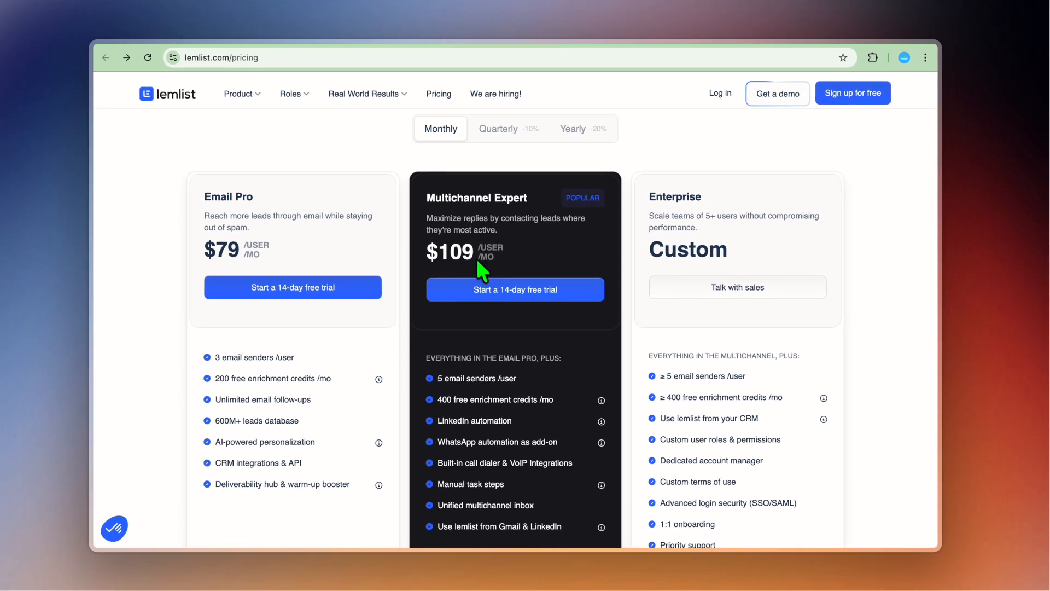
pyautogui.scroll(-2, 340, 263)
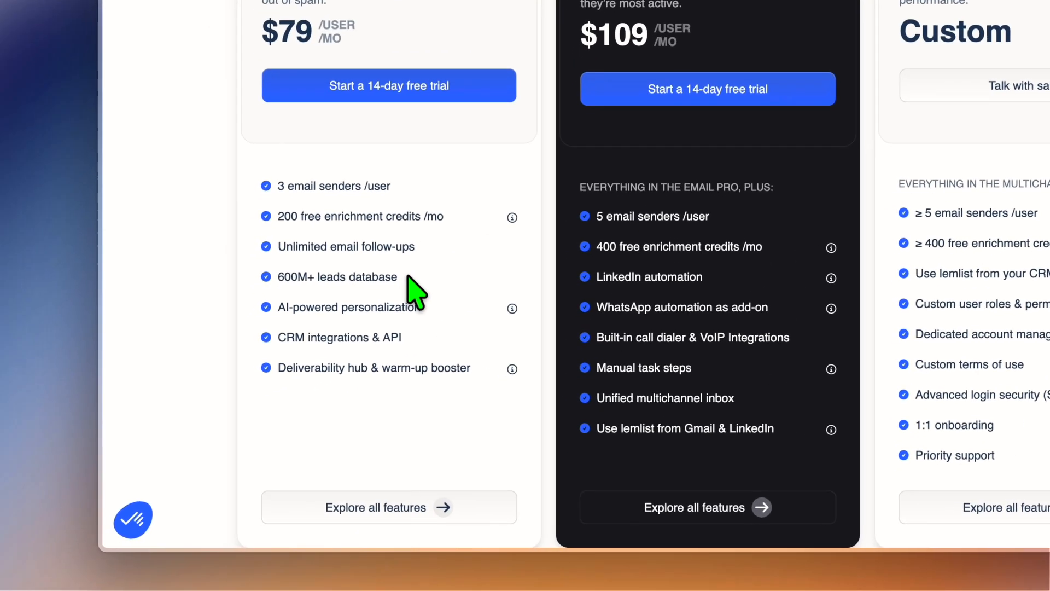
pyautogui.moveTo(408, 276); pyautogui.dragTo(279, 277)
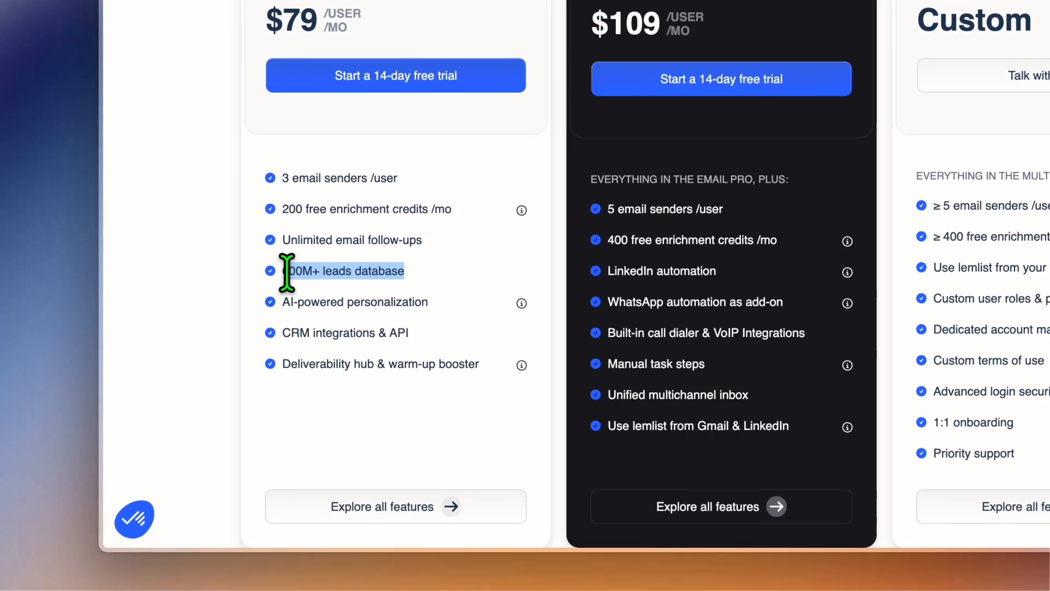
pyautogui.click(411, 272)
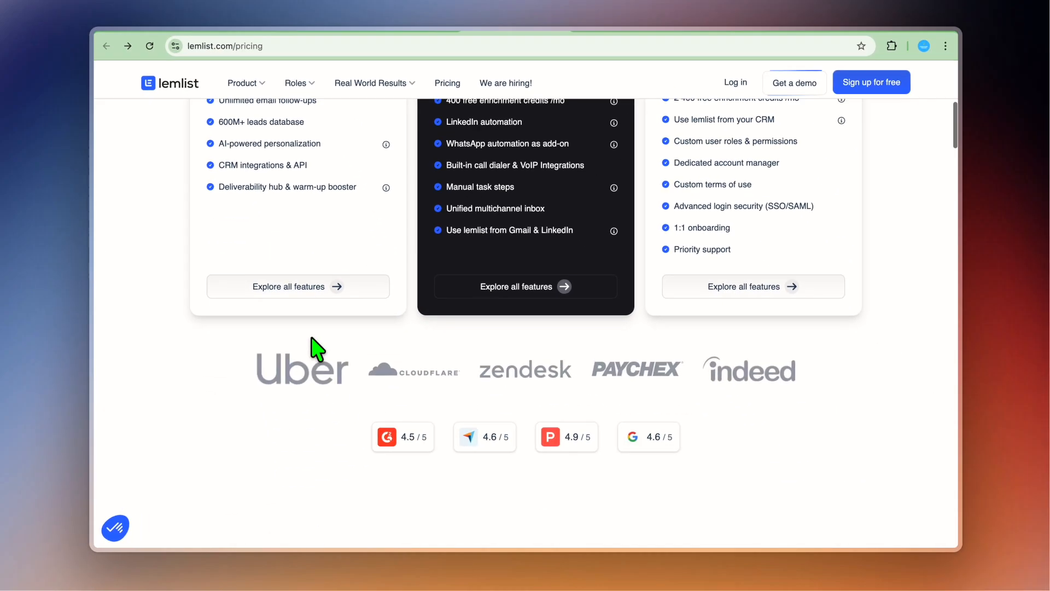
pyautogui.scroll(7, 315, 355)
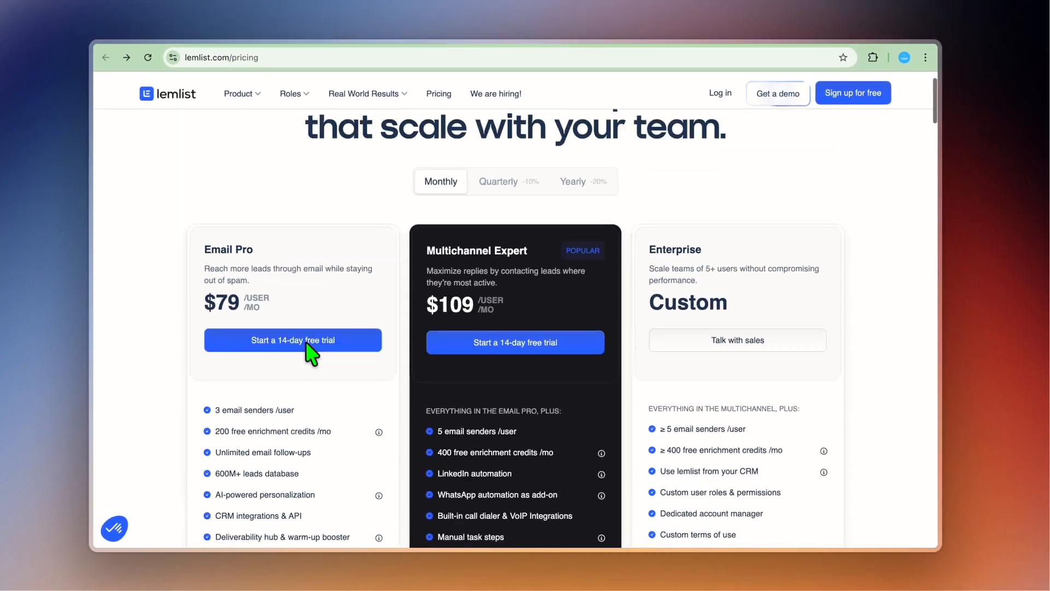
pyautogui.scroll(2, 306, 344)
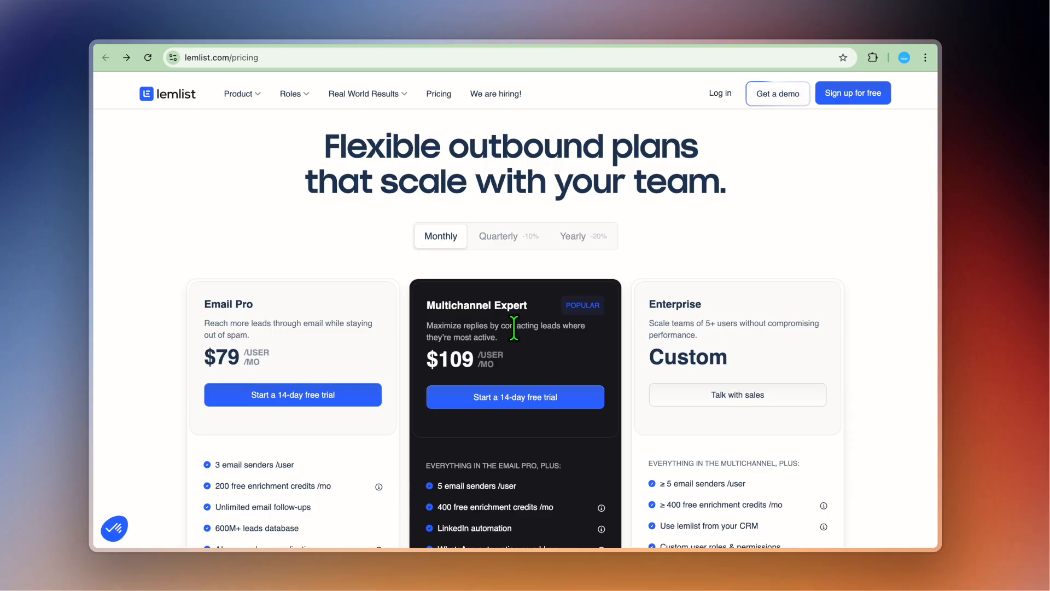
pyautogui.scroll(-3, 514, 327)
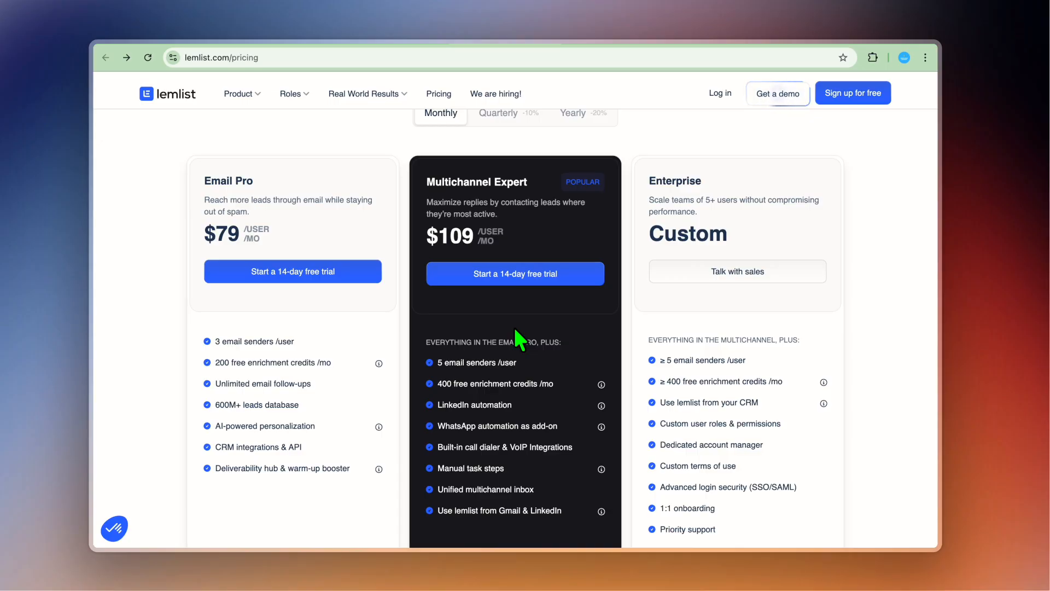
pyautogui.scroll(-1, 520, 274)
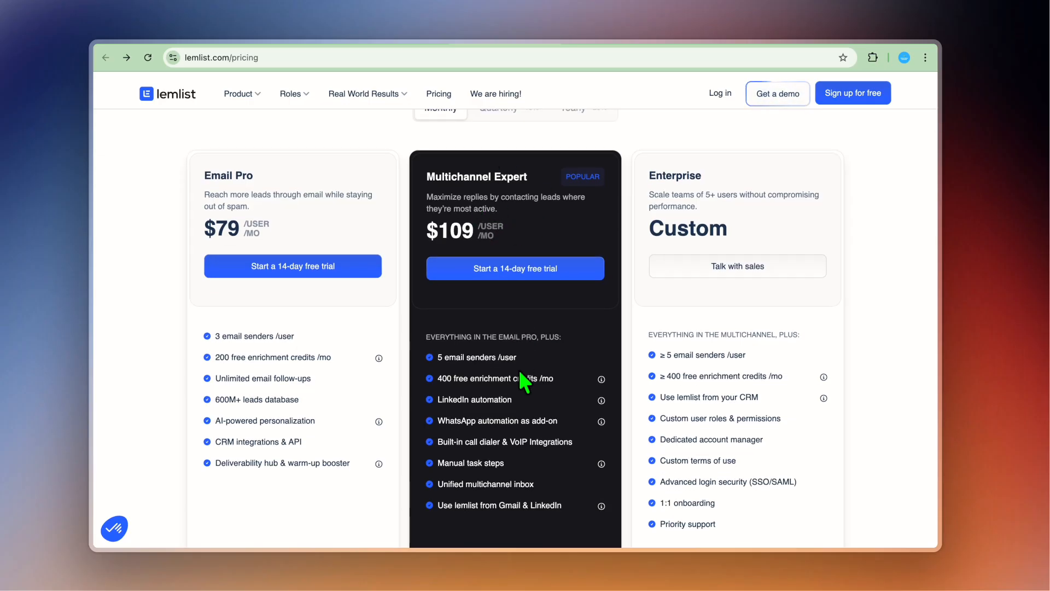
pyautogui.scroll(-3, 519, 372)
pyautogui.scroll(-3, 518, 369)
pyautogui.scroll(6, 518, 369)
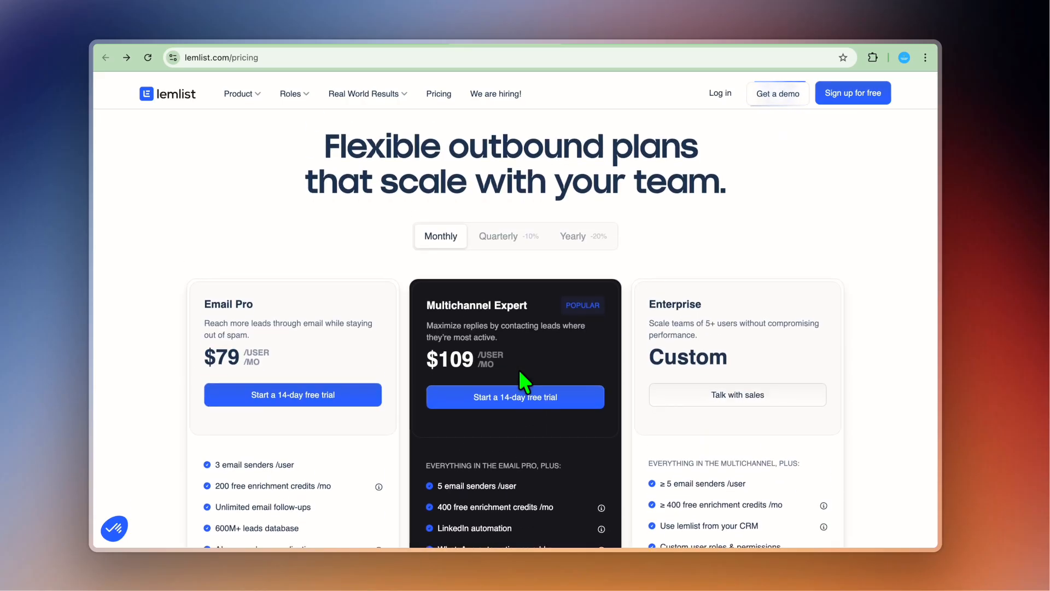